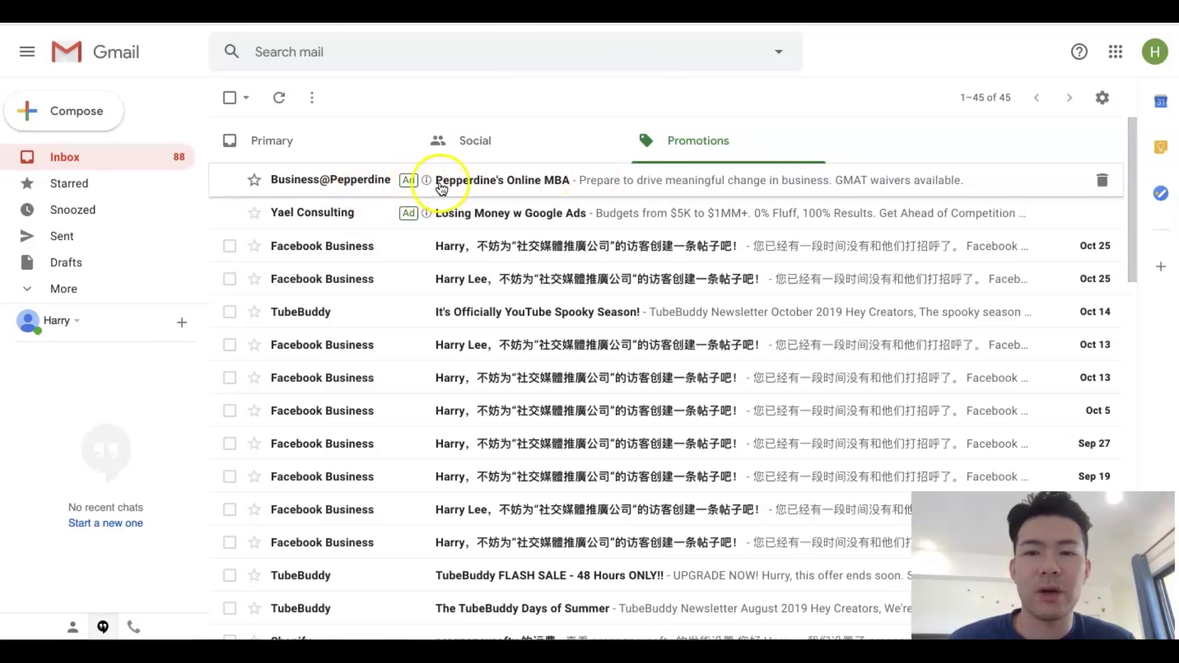
- Look at the sponsored ads in the Social and Promotions inboxes and at the mobile Gmail ad example image
{"action": "left_click", "coordinate": [531, 151]}
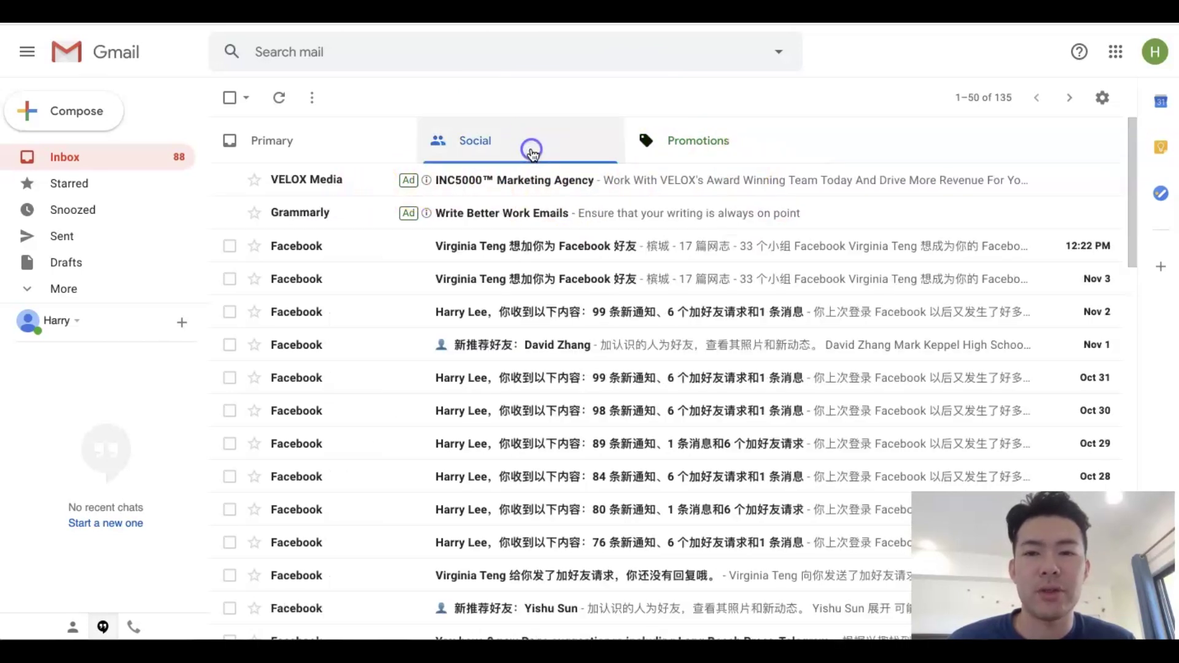
{"action": "left_click", "coordinate": [694, 161]}
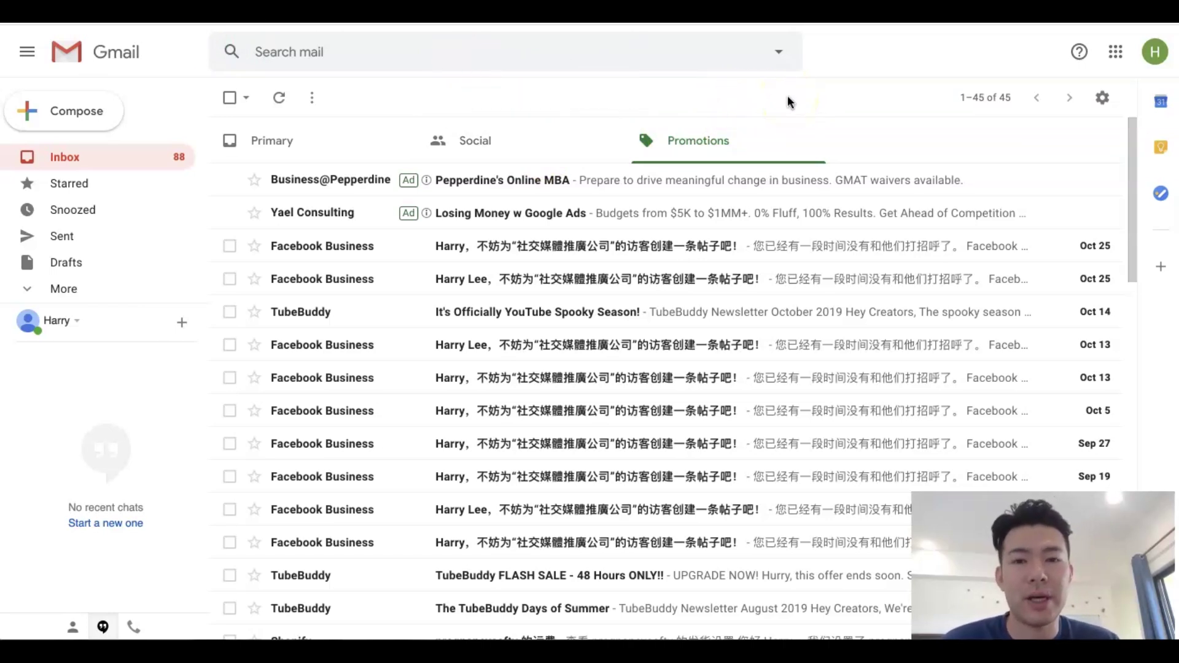
{"action": "left_click_drag", "start_coordinate": [793, 132], "coordinate": [829, 178]}
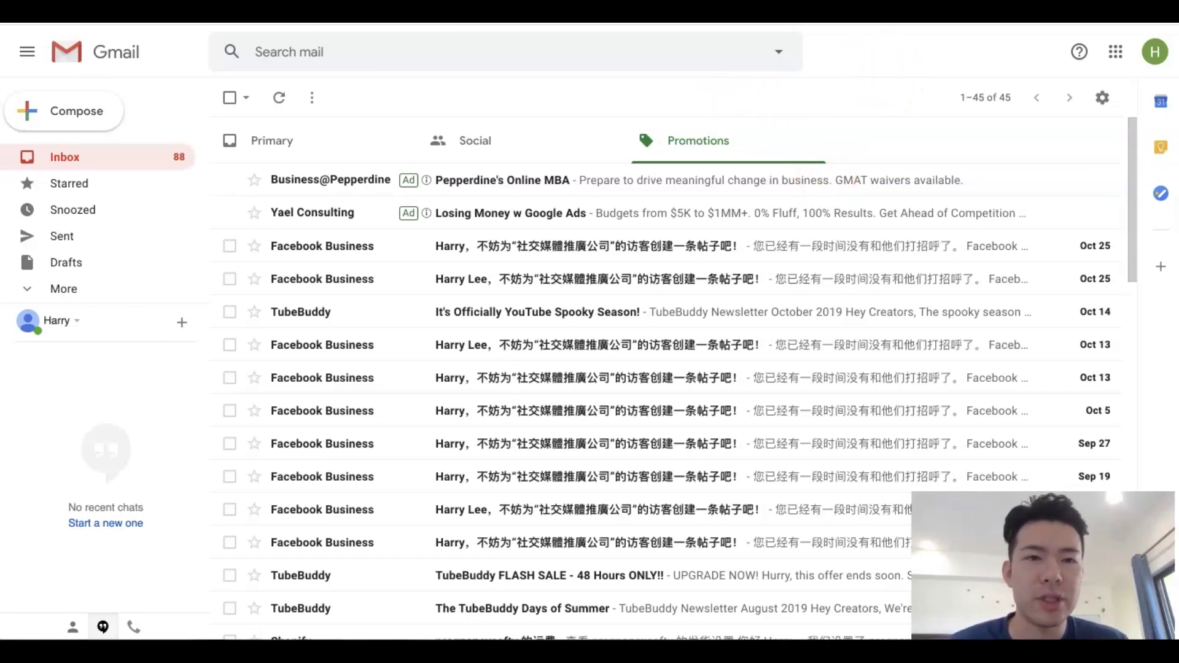
{"action": "left_click", "coordinate": [897, 18]}
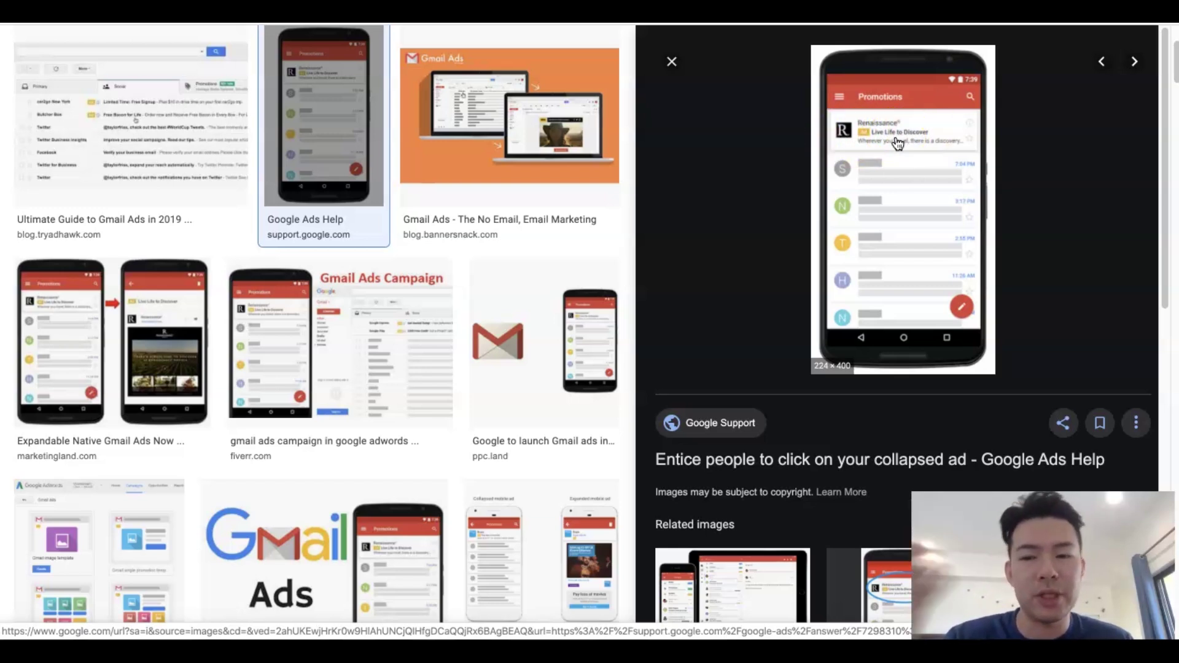
{"action": "left_click", "coordinate": [958, 24]}
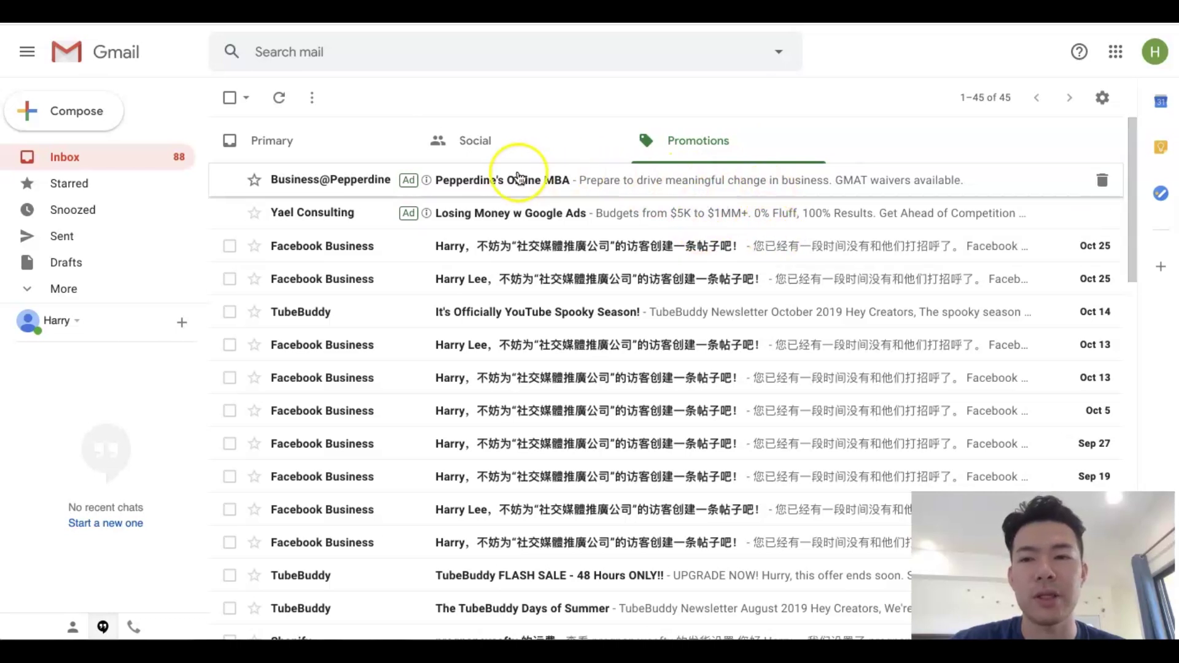
- View the expanded Pepperdine's Online MBA ad from the Promotions inbox and return to the message list
{"action": "left_click", "coordinate": [661, 186]}
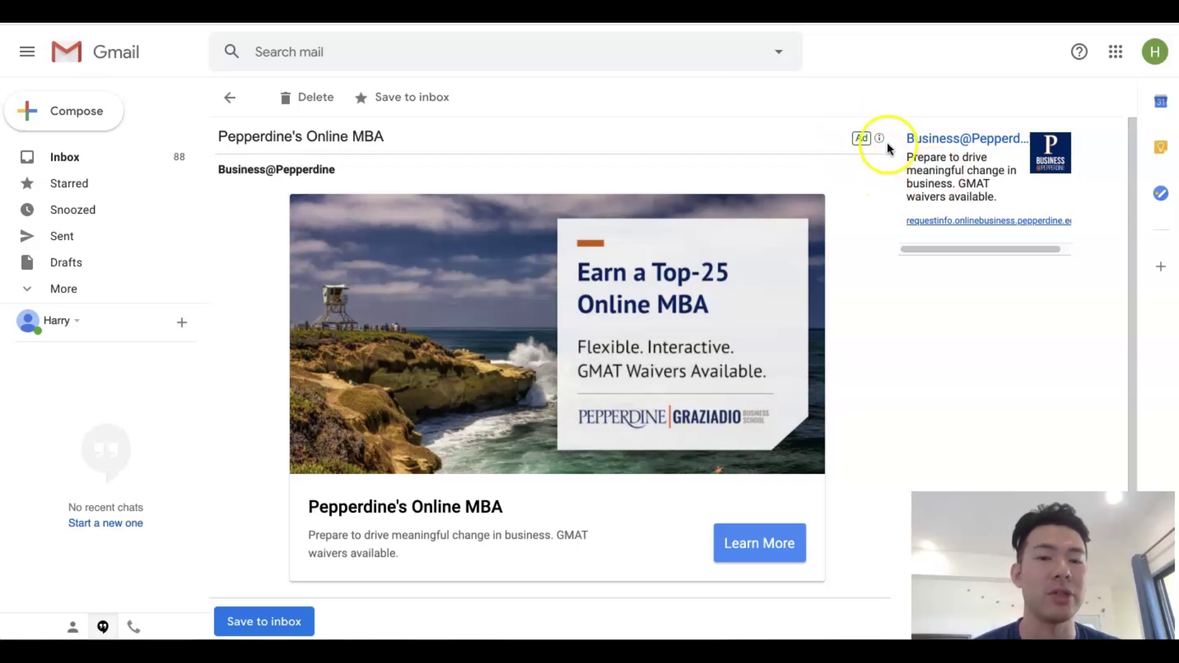
{"action": "scroll", "coordinate": [890, 275], "scroll_direction": "down", "scroll_amount": 2}
{"action": "scroll", "coordinate": [890, 274], "scroll_direction": "up", "scroll_amount": 2}
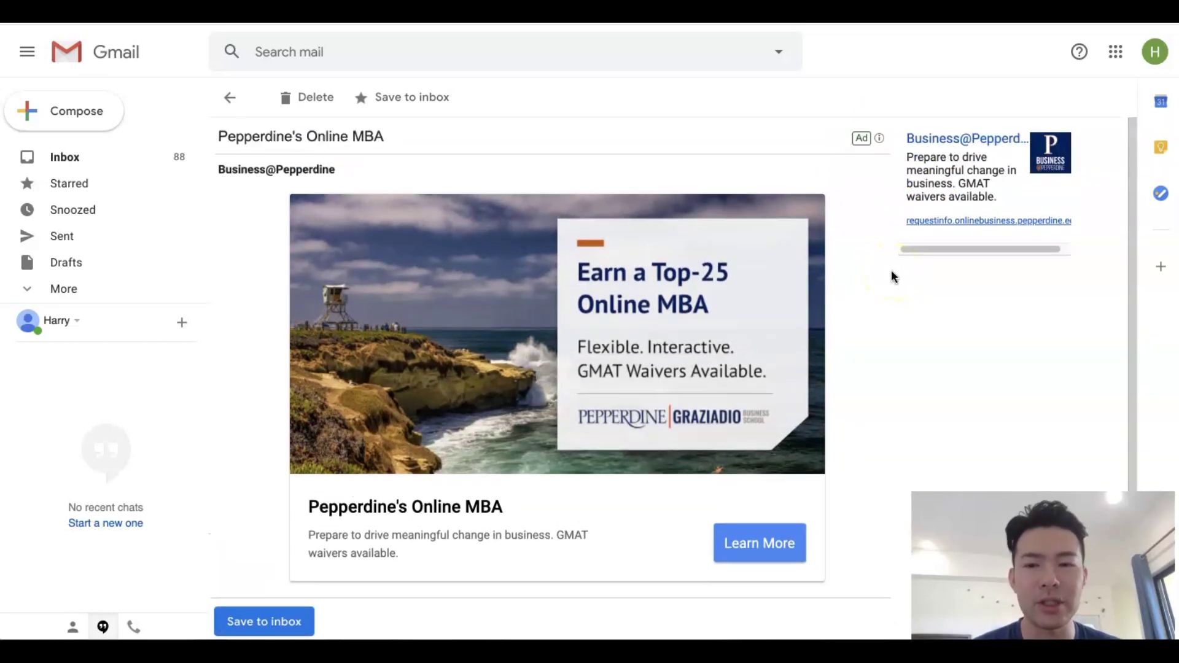
{"action": "scroll", "coordinate": [890, 274], "scroll_direction": "down", "scroll_amount": 1}
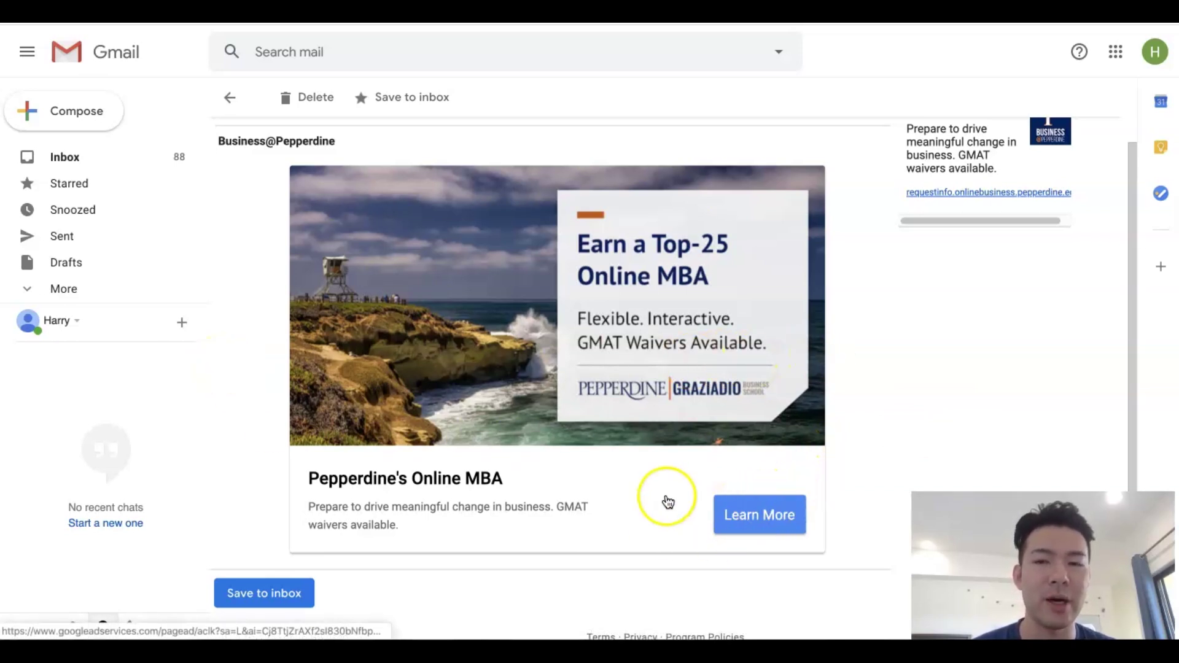
{"action": "left_click", "coordinate": [230, 100]}
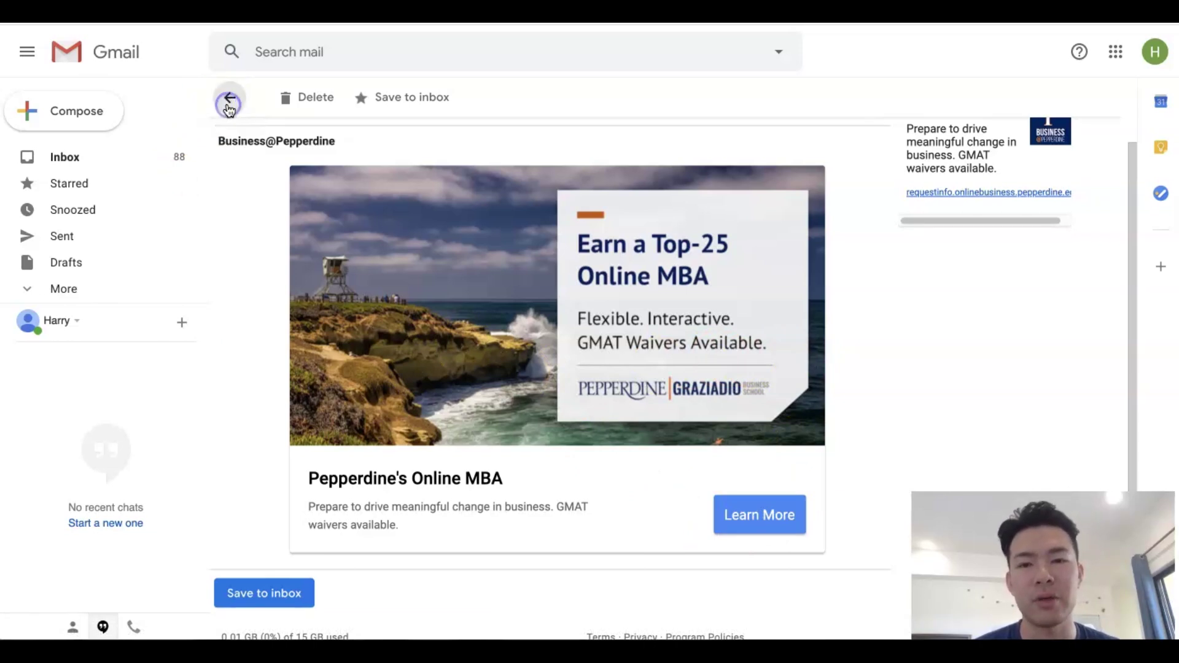
- View the expanded Yael Consulting ad, Losing Money w Google Ads, and return to the message list
{"action": "left_click", "coordinate": [555, 206]}
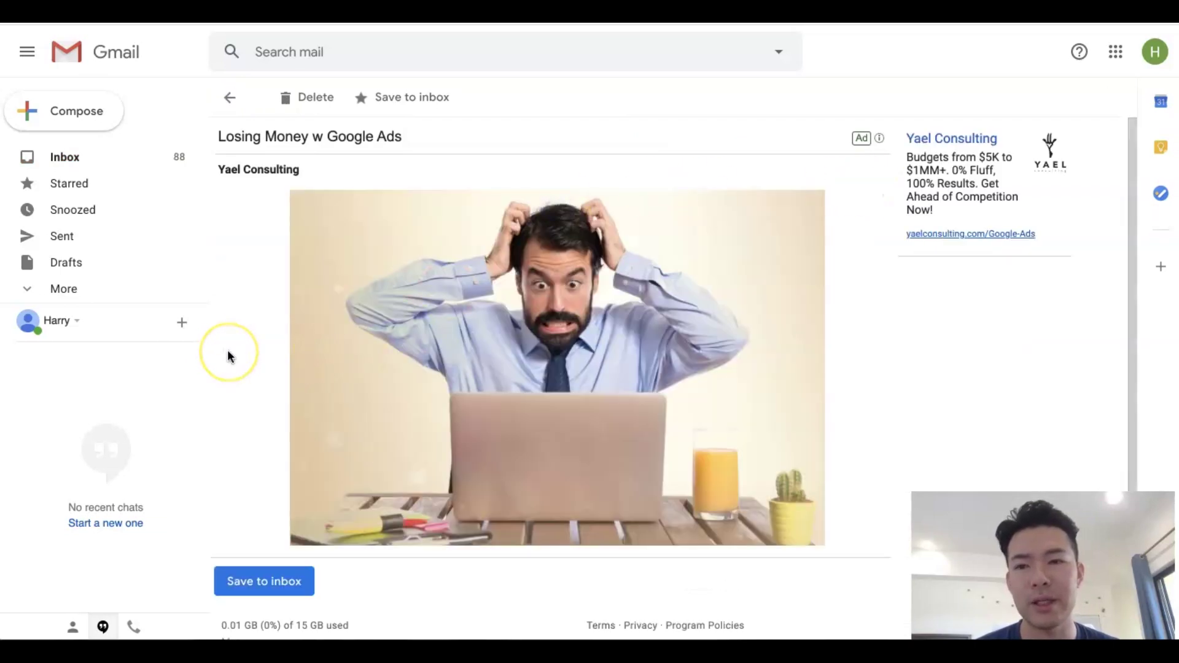
{"action": "scroll", "coordinate": [228, 355], "scroll_direction": "down", "scroll_amount": 1}
{"action": "scroll", "coordinate": [230, 355], "scroll_direction": "up", "scroll_amount": 1}
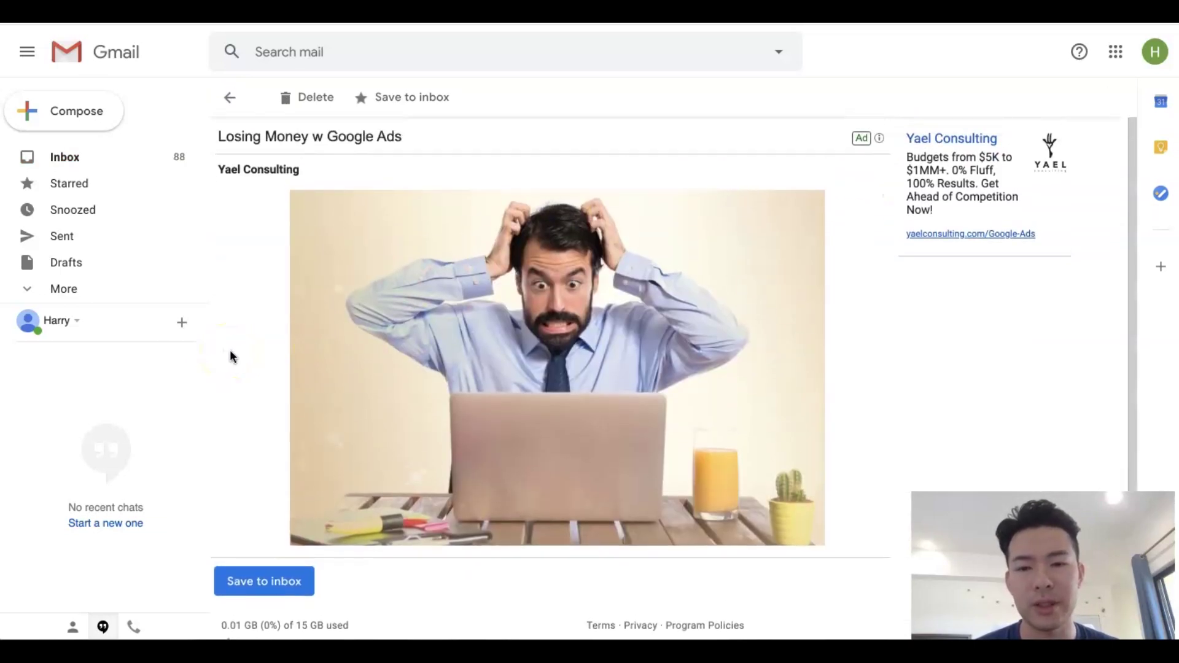
{"action": "scroll", "coordinate": [230, 355], "scroll_direction": "down", "scroll_amount": 1}
{"action": "scroll", "coordinate": [230, 355], "scroll_direction": "up", "scroll_amount": 1}
{"action": "left_click", "coordinate": [322, 234]}
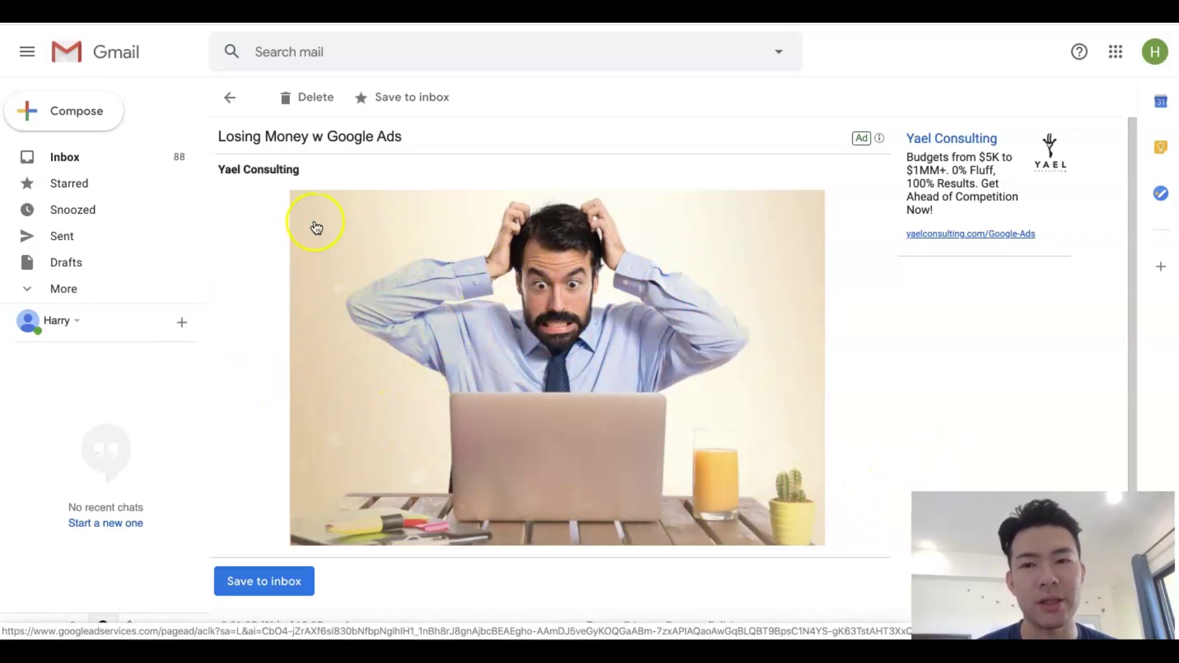
{"action": "left_click", "coordinate": [229, 97]}
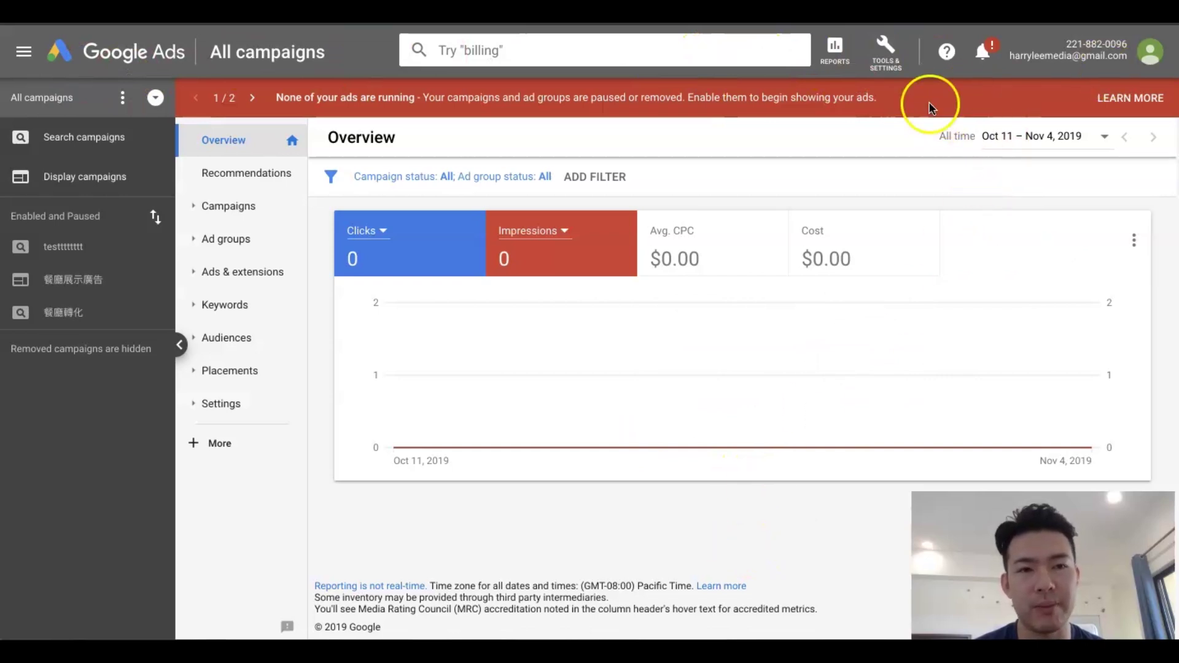
- In Google Ads, look up the Conversions entry among the measurement tools and return to the campaign overview
{"action": "left_click", "coordinate": [886, 52]}
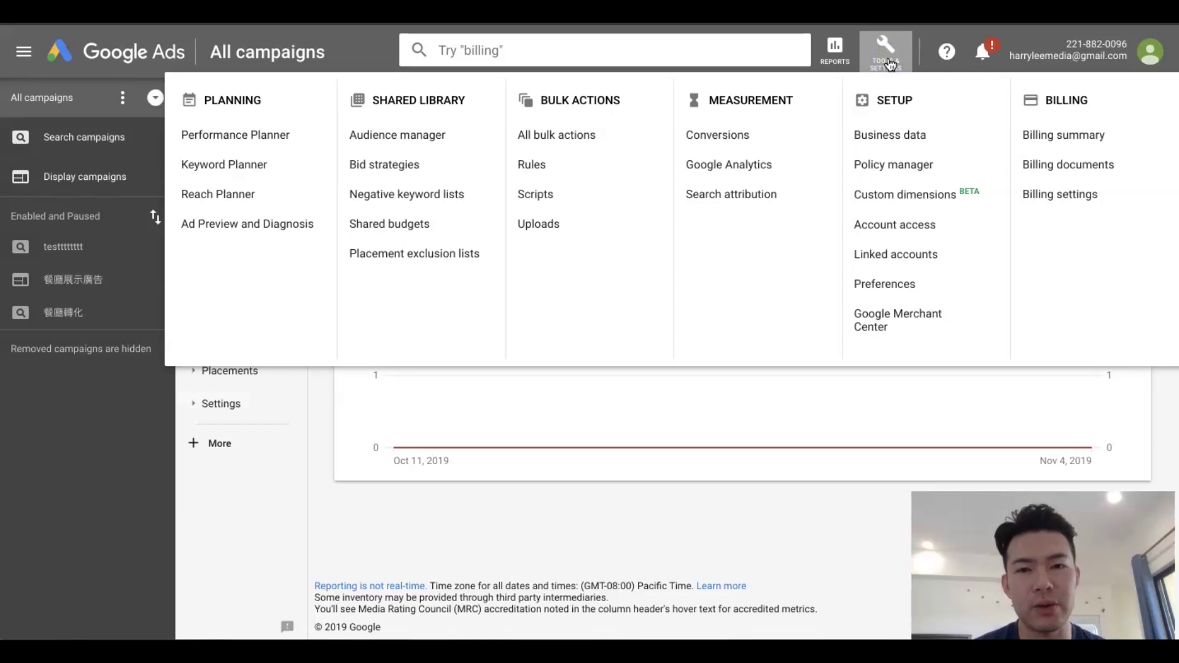
{"action": "left_click", "coordinate": [725, 139]}
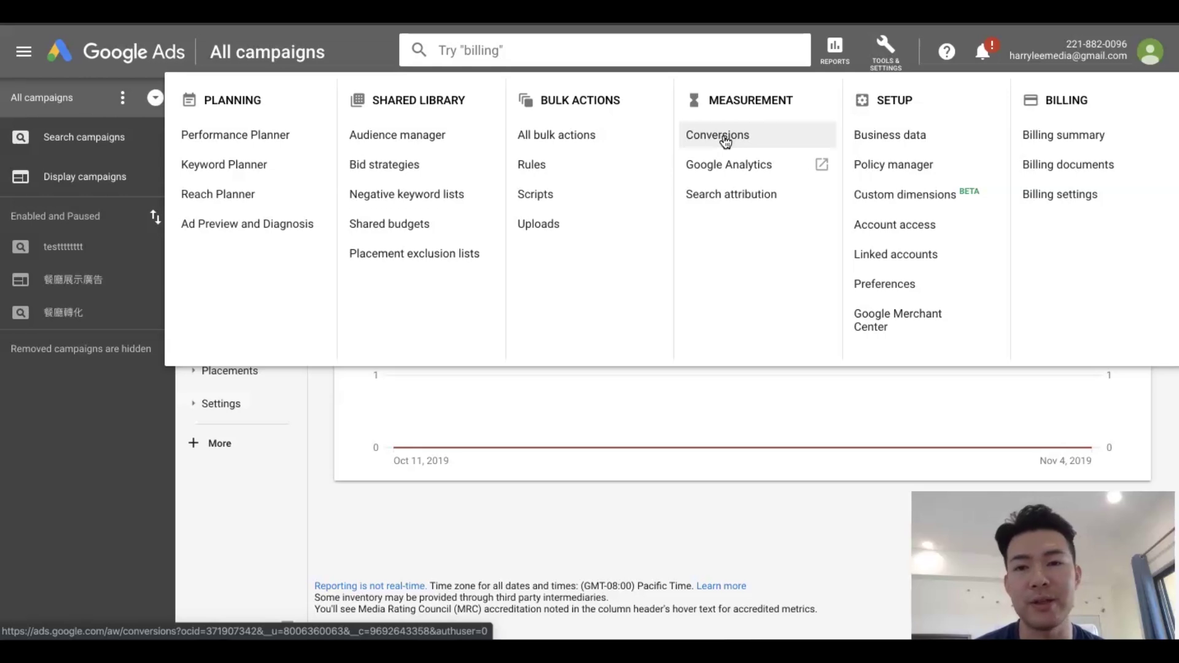
{"action": "left_click", "coordinate": [769, 137]}
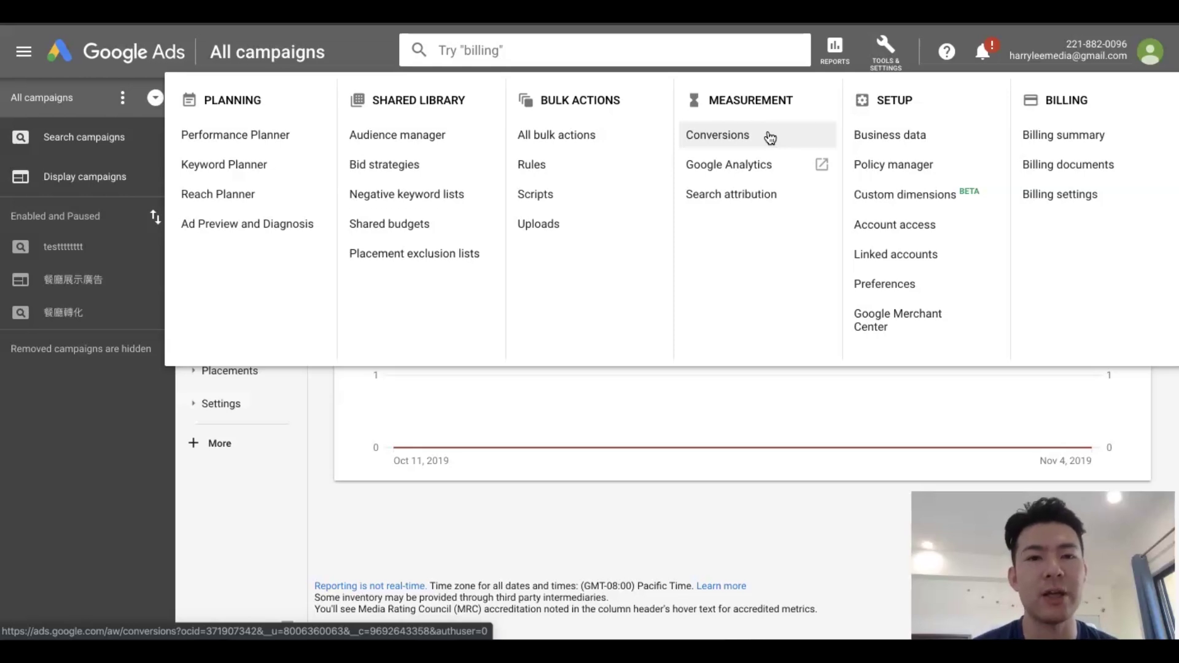
{"action": "left_click", "coordinate": [750, 145]}
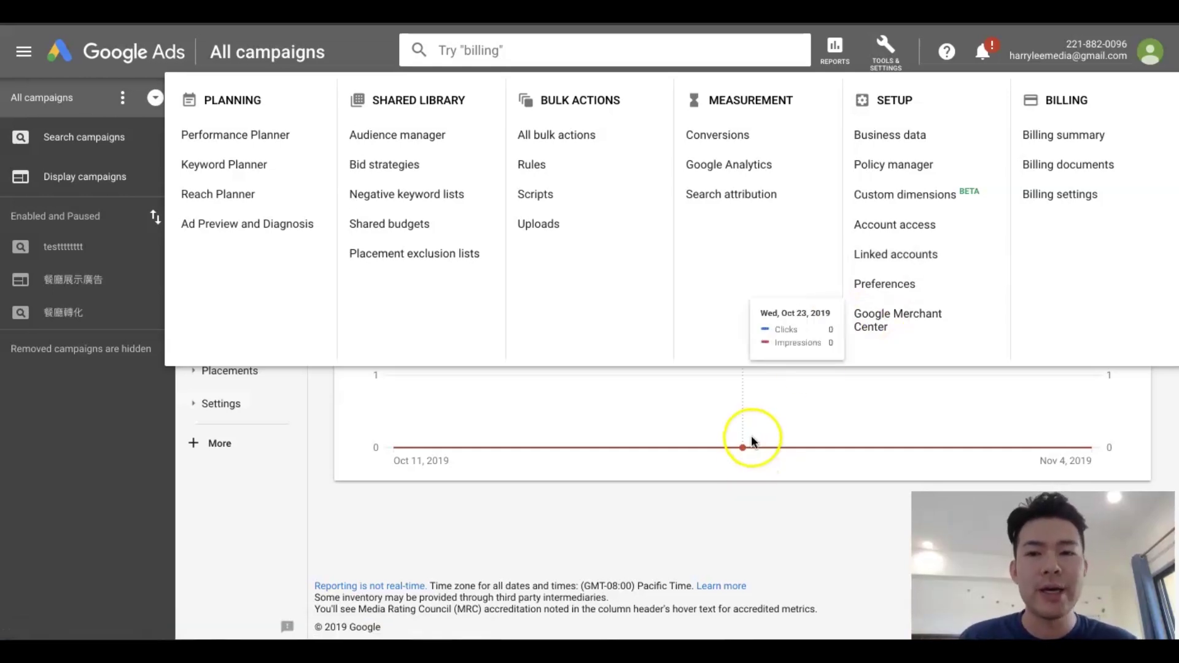
{"action": "left_click", "coordinate": [457, 507]}
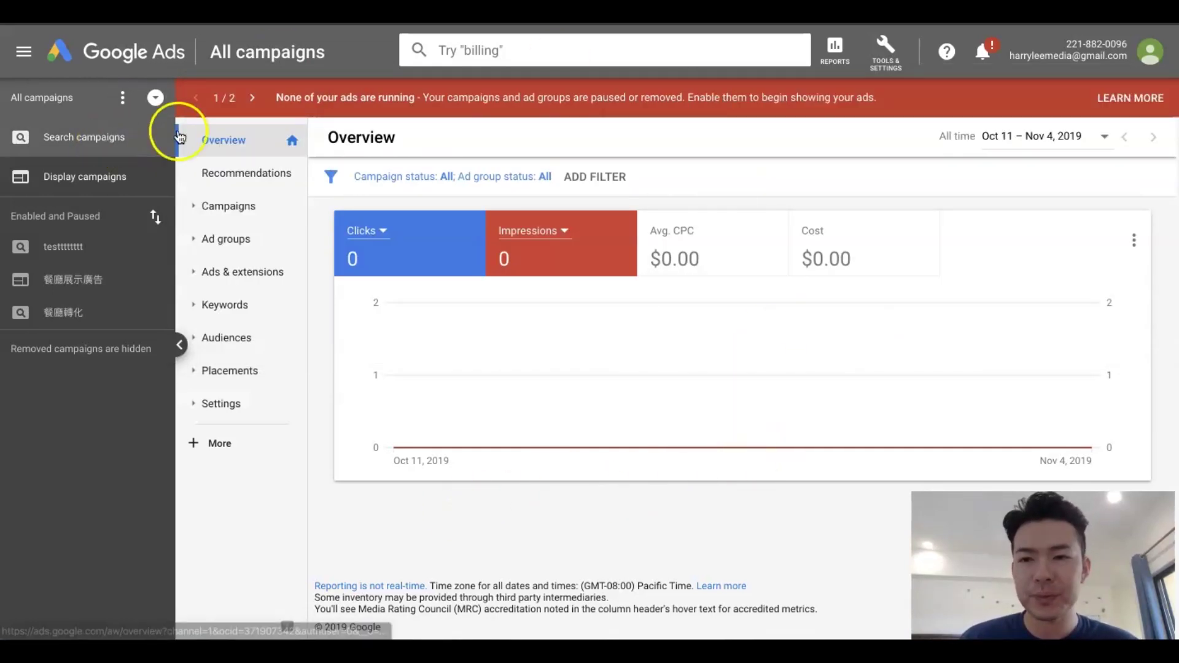
- Start a new campaign from the Campaigns page with Leads as its goal
{"action": "left_click", "coordinate": [274, 205]}
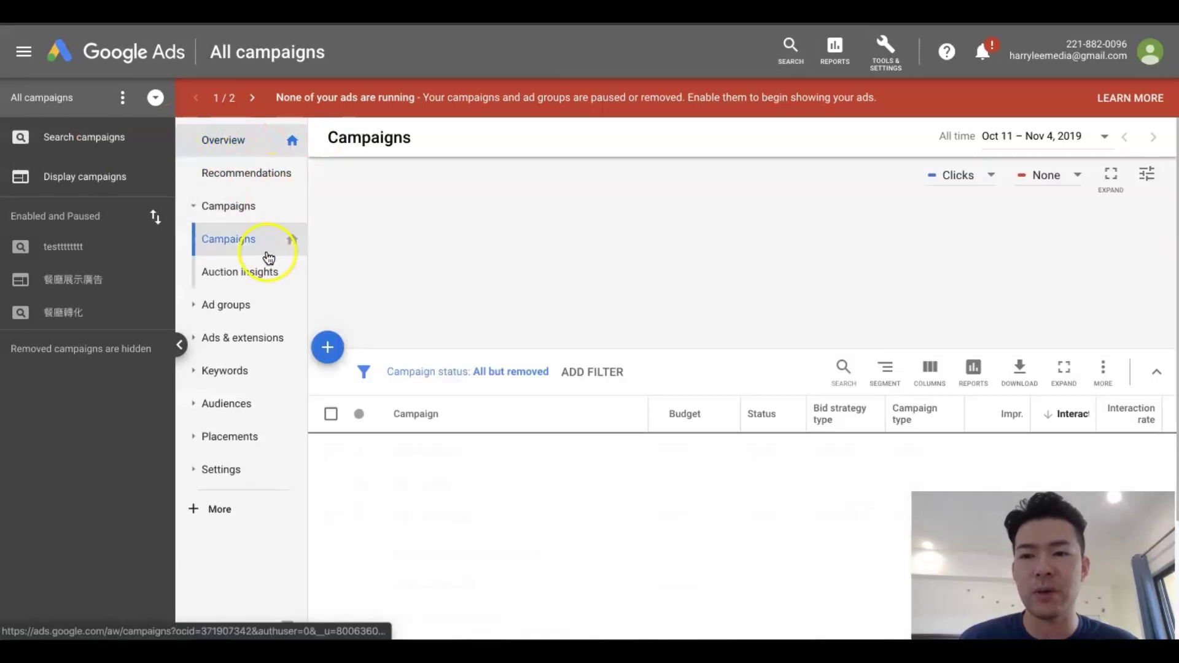
{"action": "left_click", "coordinate": [328, 348]}
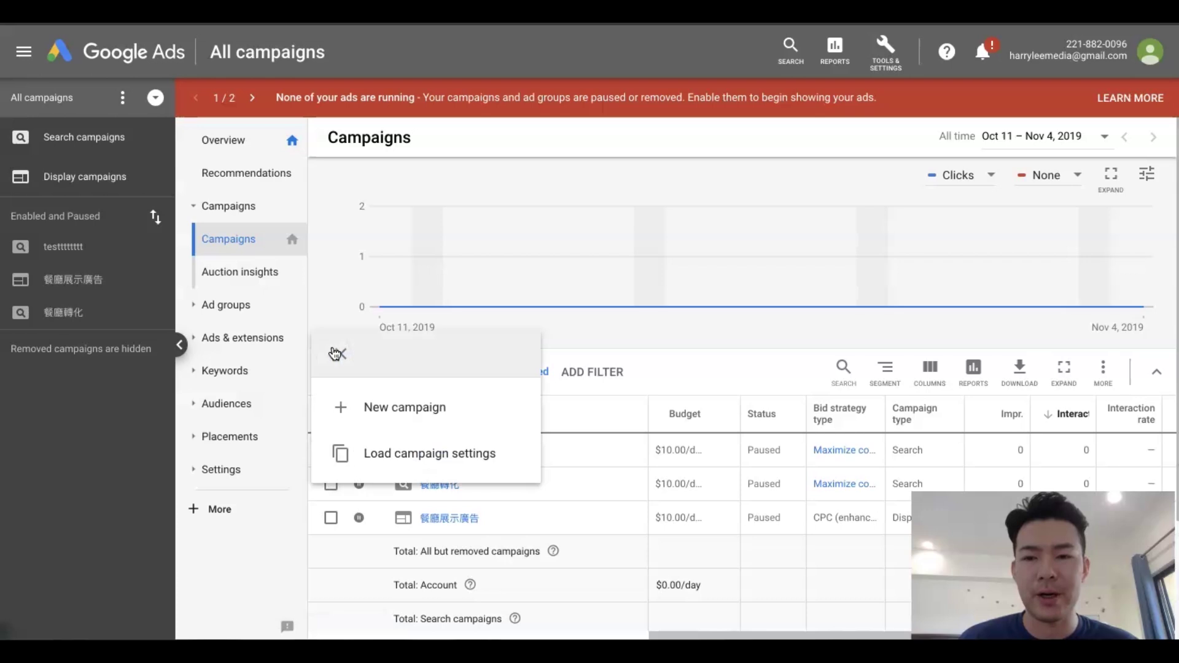
{"action": "left_click", "coordinate": [439, 411]}
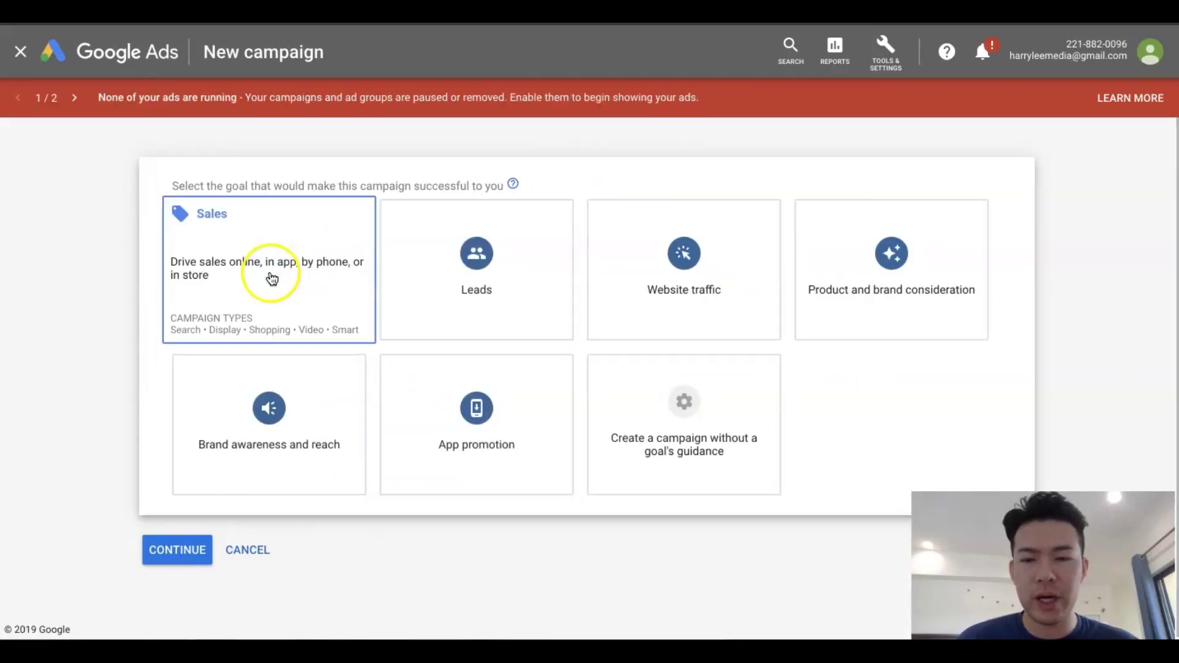
{"action": "left_click", "coordinate": [487, 263]}
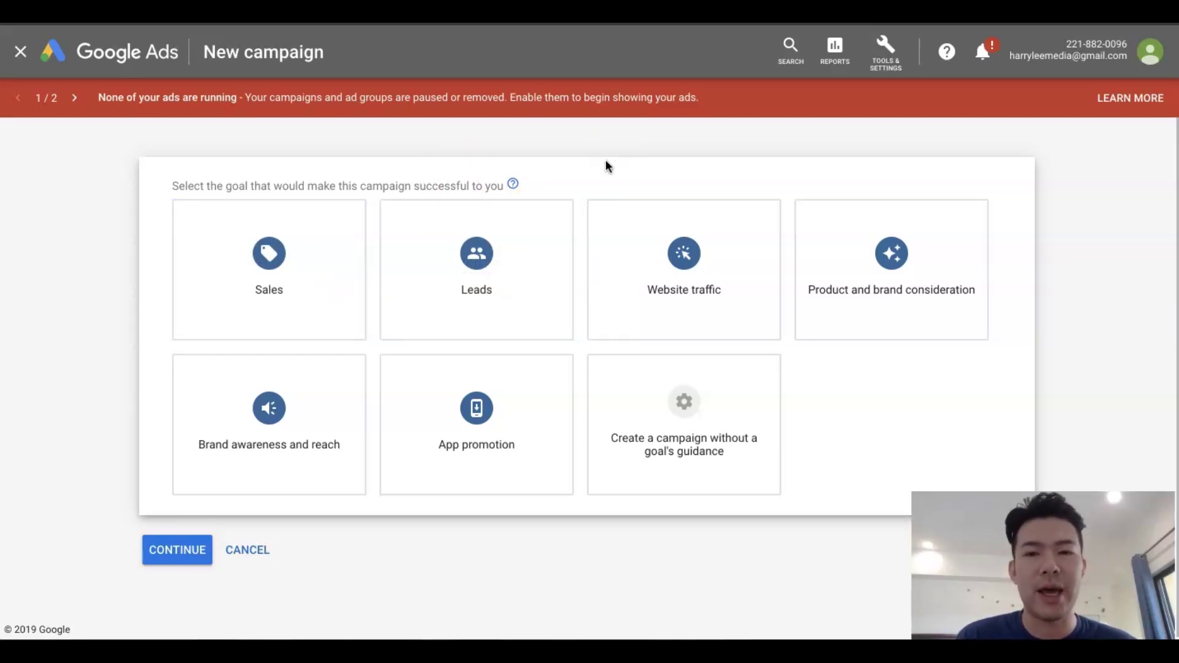
{"action": "left_click", "coordinate": [495, 242]}
- Choose the Display campaign type with the Gmail campaign subtype and continue to the campaign settings
{"action": "scroll", "coordinate": [495, 242], "scroll_direction": "down", "scroll_amount": 5}
{"action": "left_click", "coordinate": [662, 305]}
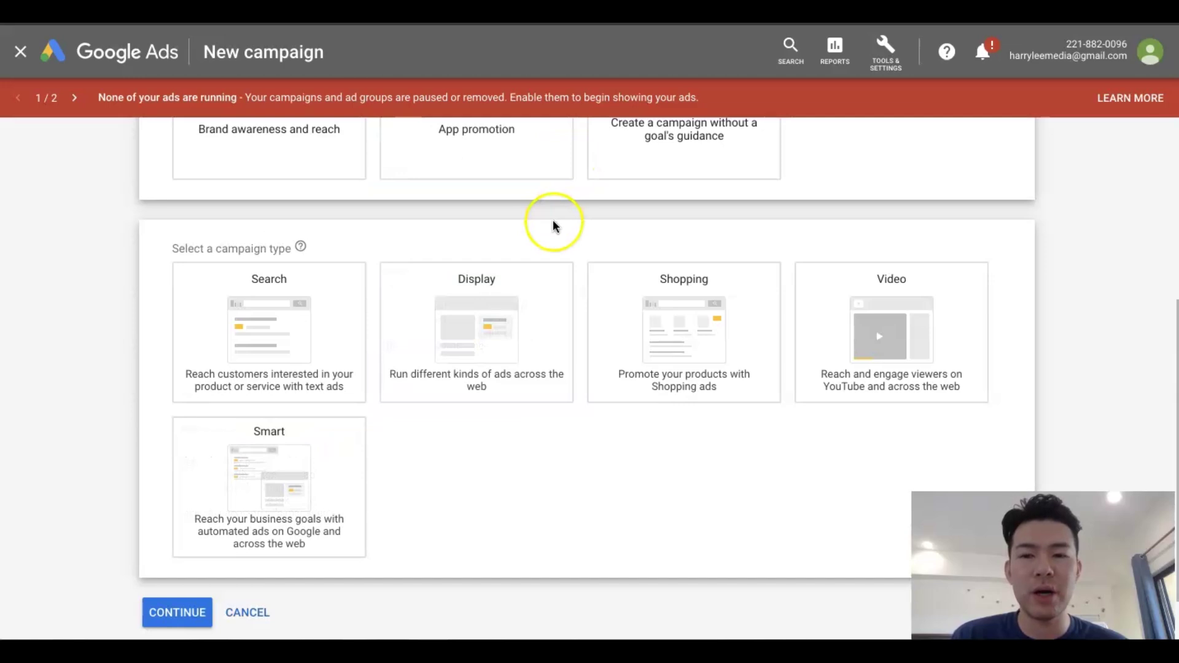
{"action": "left_click", "coordinate": [486, 333]}
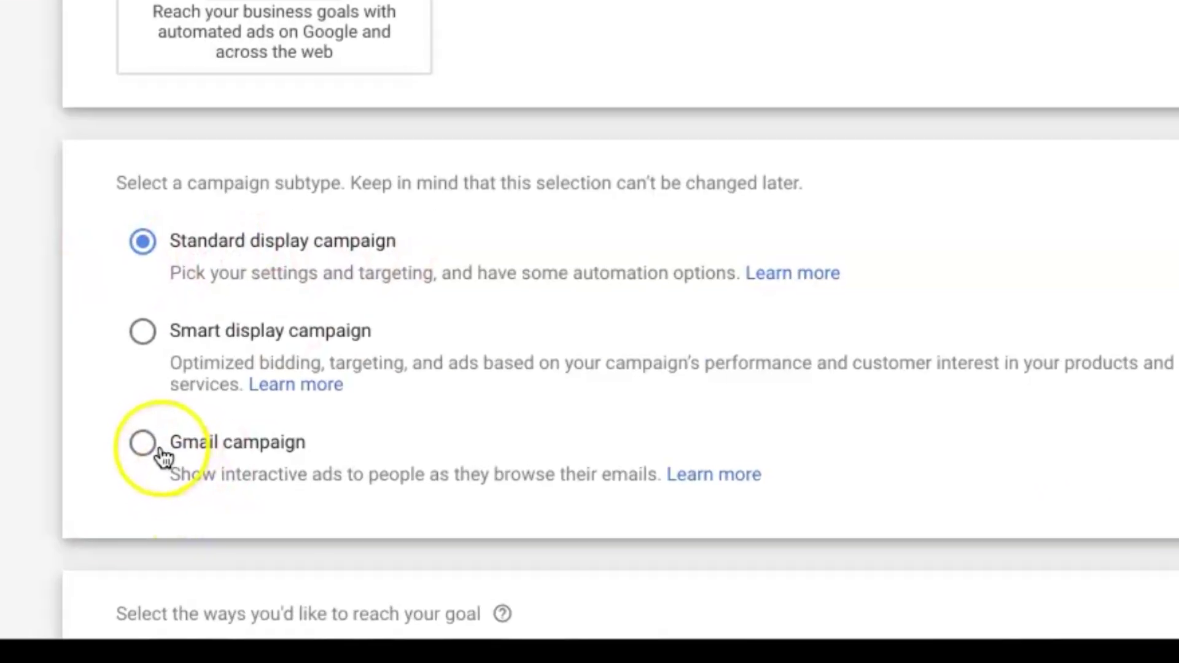
{"action": "left_click", "coordinate": [200, 527]}
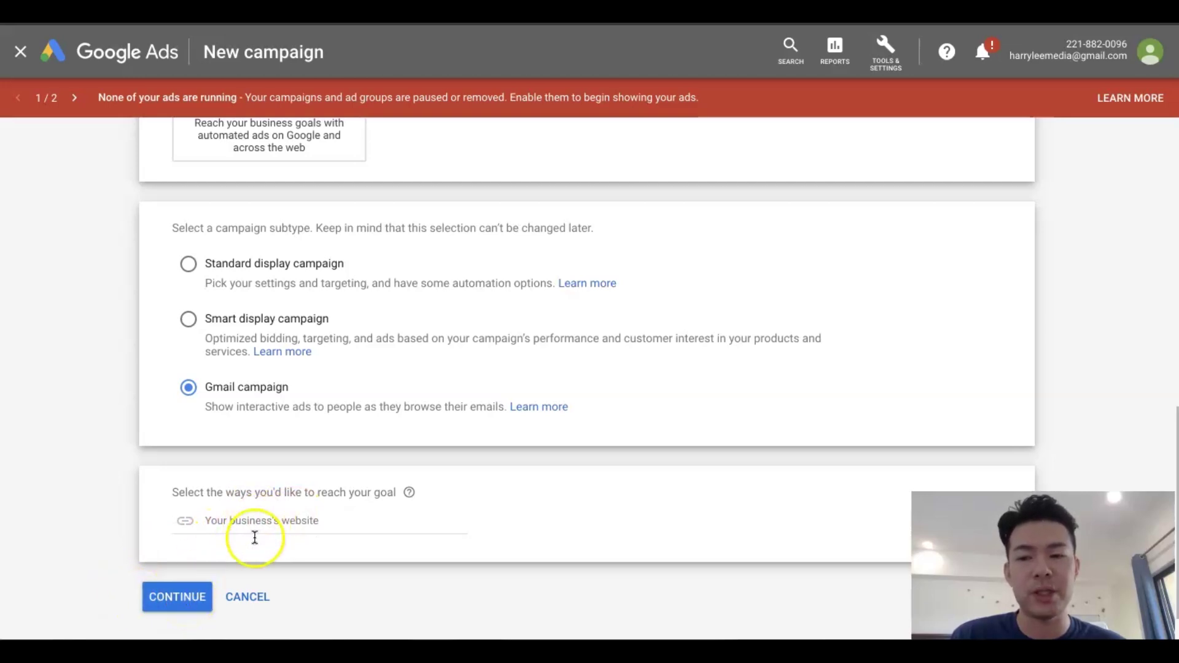
{"action": "left_click", "coordinate": [171, 598]}
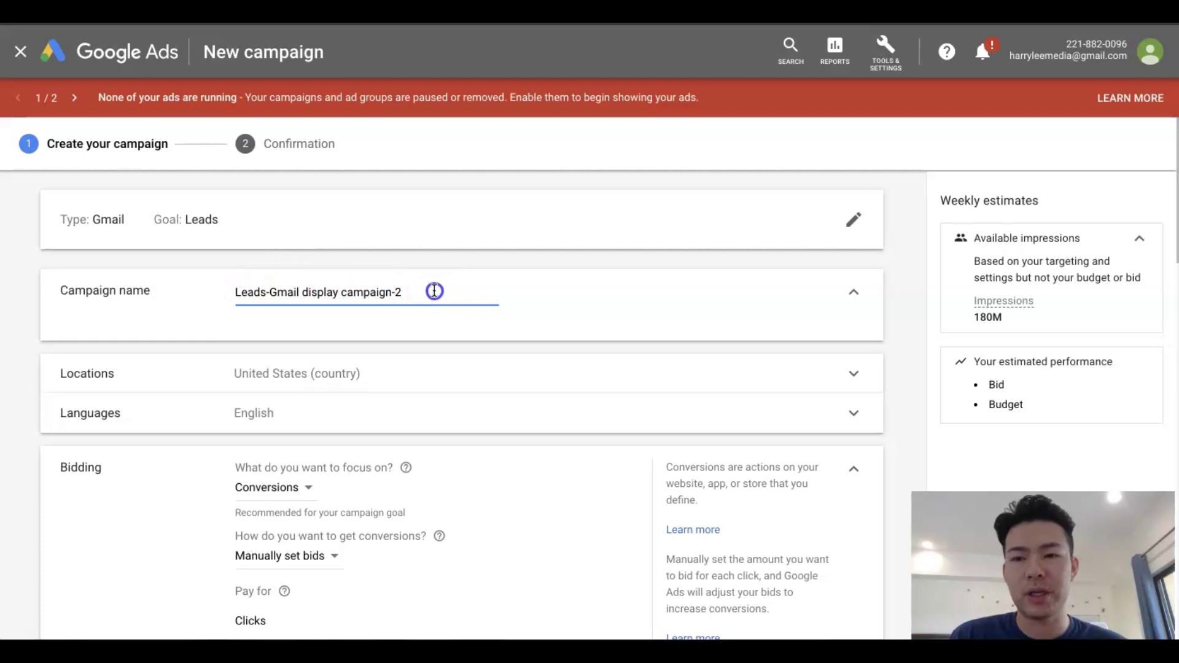
- Replace the default campaign name with 餐廳郵件廣告
{"action": "left_click_drag", "start_coordinate": [434, 293], "coordinate": [219, 294]}
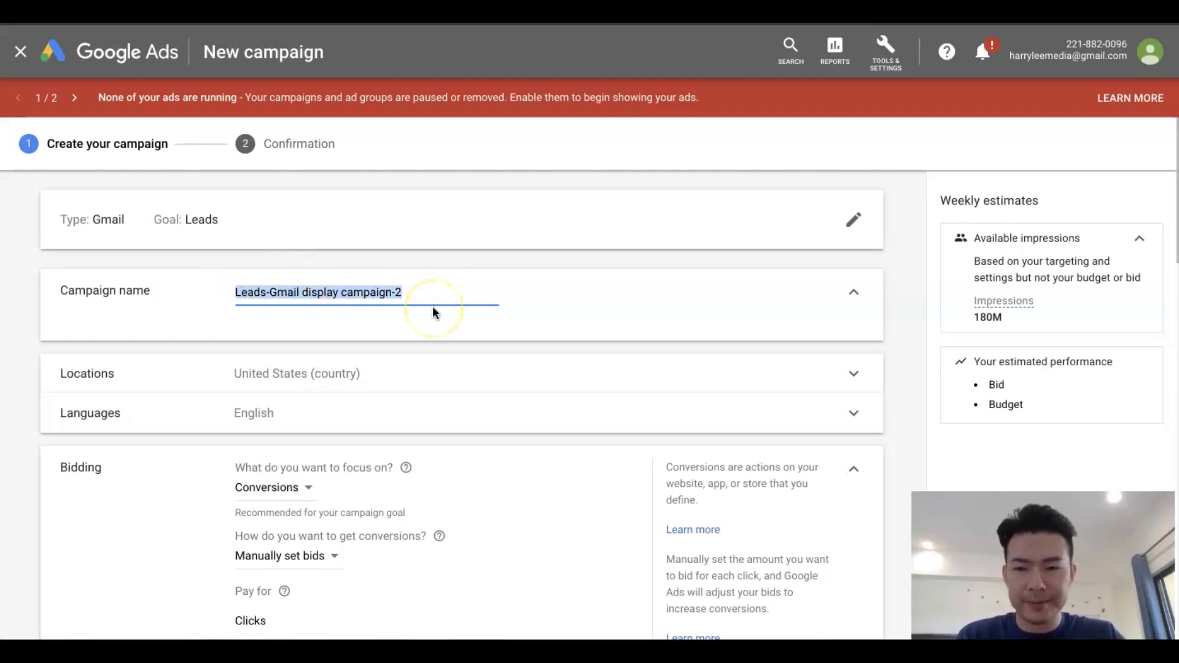
{"action": "type", "text": "canting"}
{"action": "key", "text": "space"}
{"action": "type", "text": "guangga"}
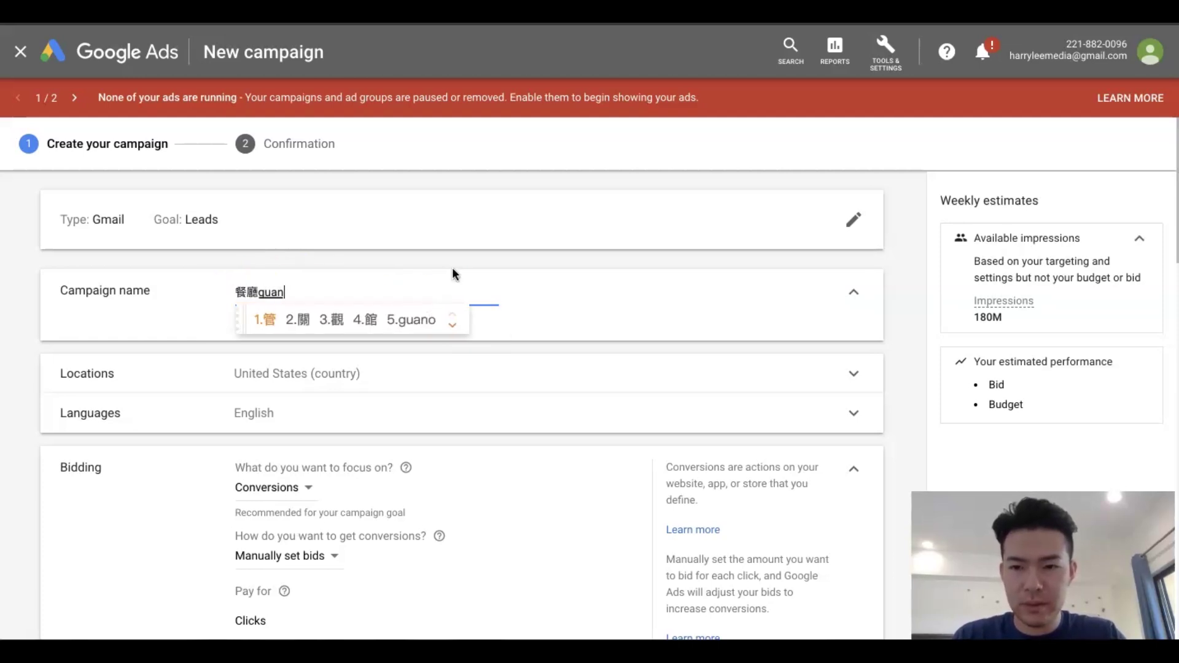
{"action": "key", "text": "space"}
{"action": "type", "text": "youj"}
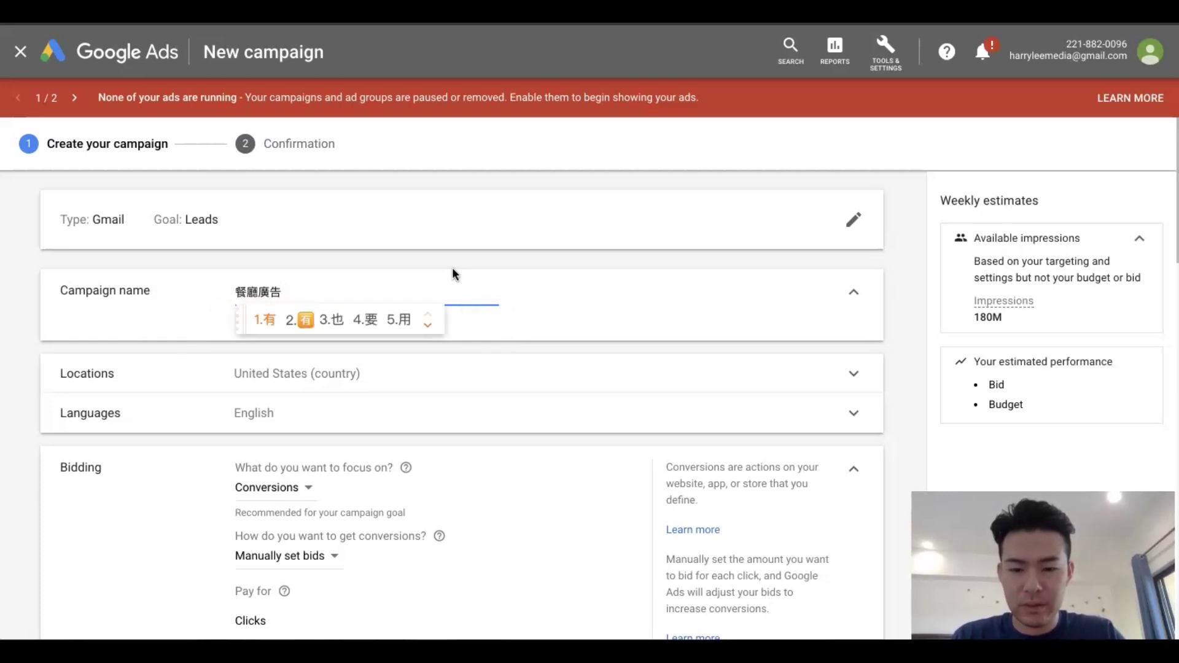
{"action": "type", "text": "ian"}
{"action": "key", "text": "space"}
- Set the campaign's target location to a 20 mi radius around Los Angeles, CA 90066 and save it
{"action": "left_click", "coordinate": [542, 357]}
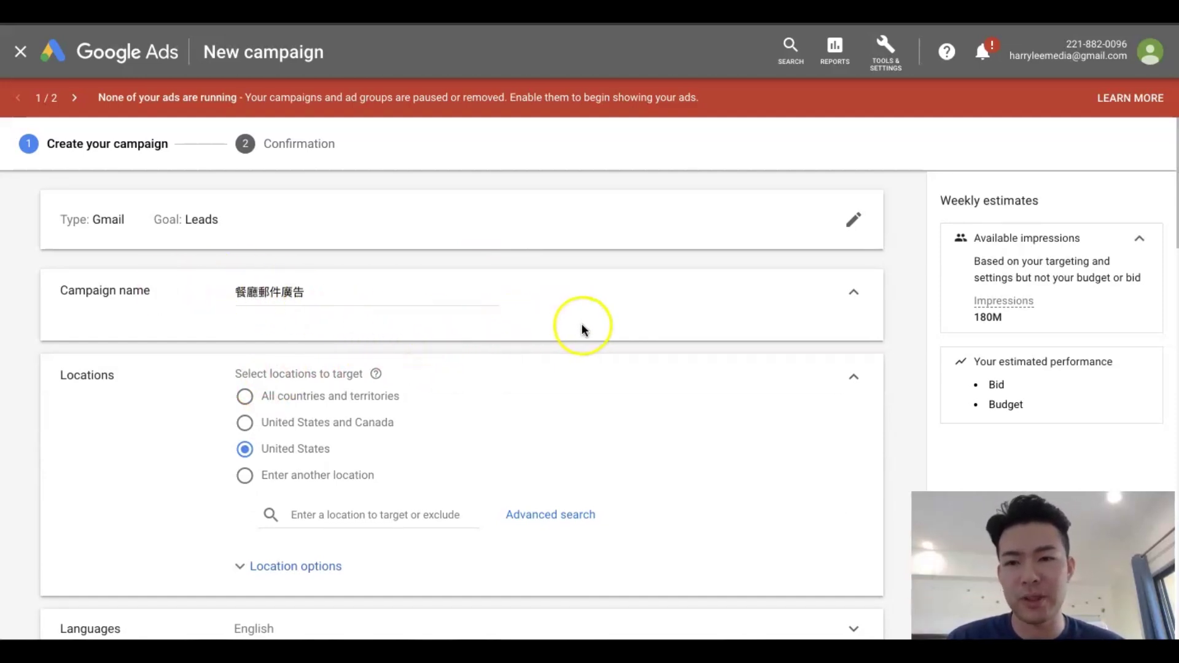
{"action": "scroll", "coordinate": [580, 329], "scroll_direction": "down", "scroll_amount": 3}
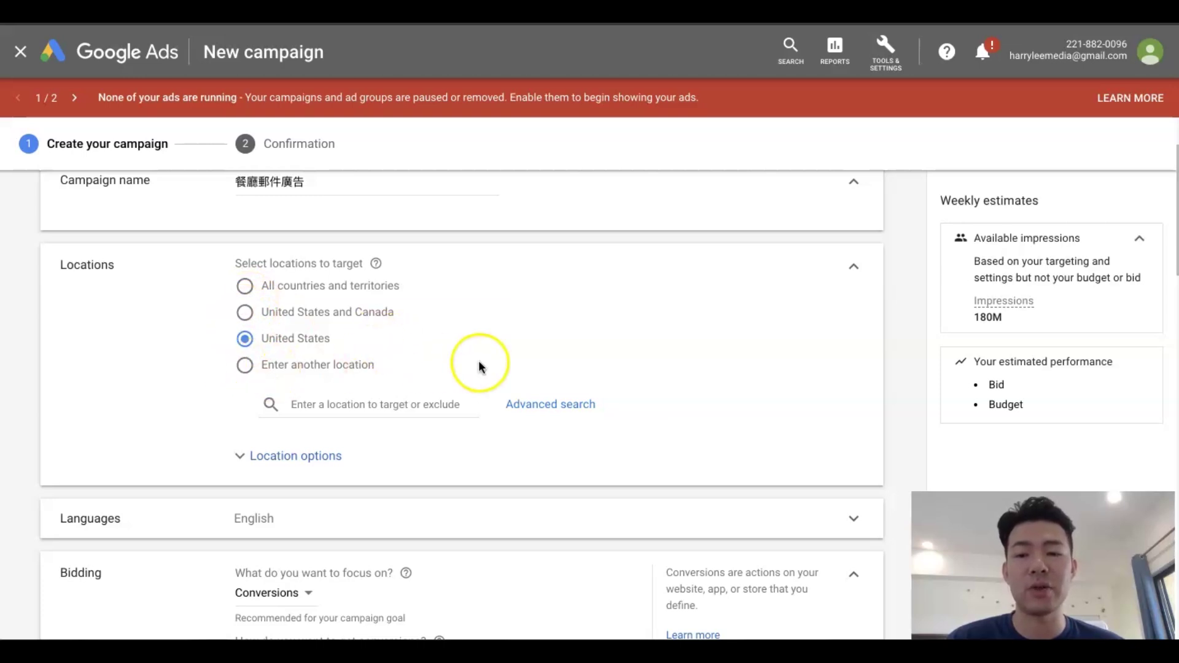
{"action": "left_click", "coordinate": [249, 367]}
{"action": "left_click", "coordinate": [575, 380]}
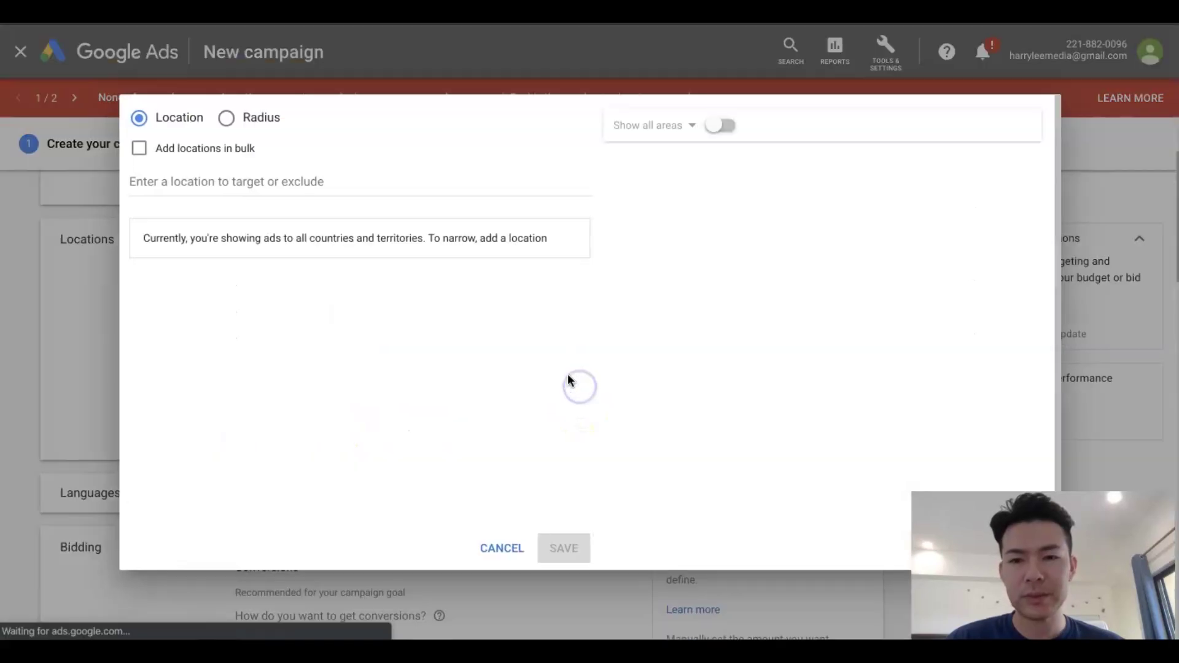
{"action": "left_click", "coordinate": [260, 119]}
{"action": "left_click", "coordinate": [364, 183]}
{"action": "type", "text": "90066"}
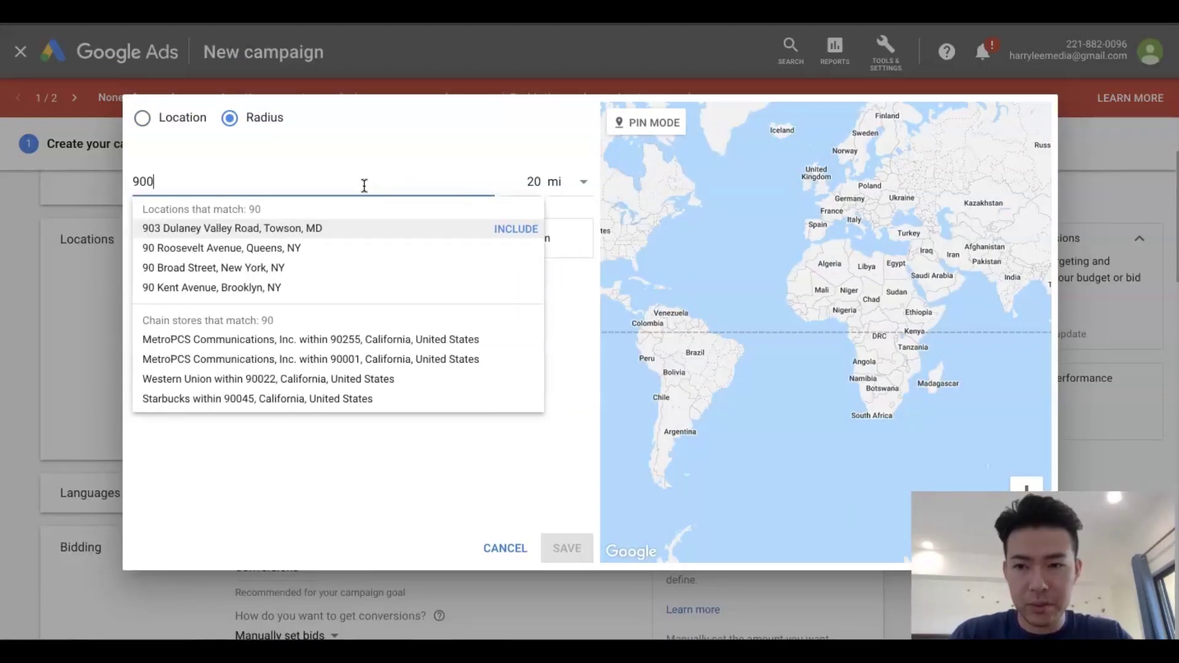
{"action": "left_click", "coordinate": [322, 229]}
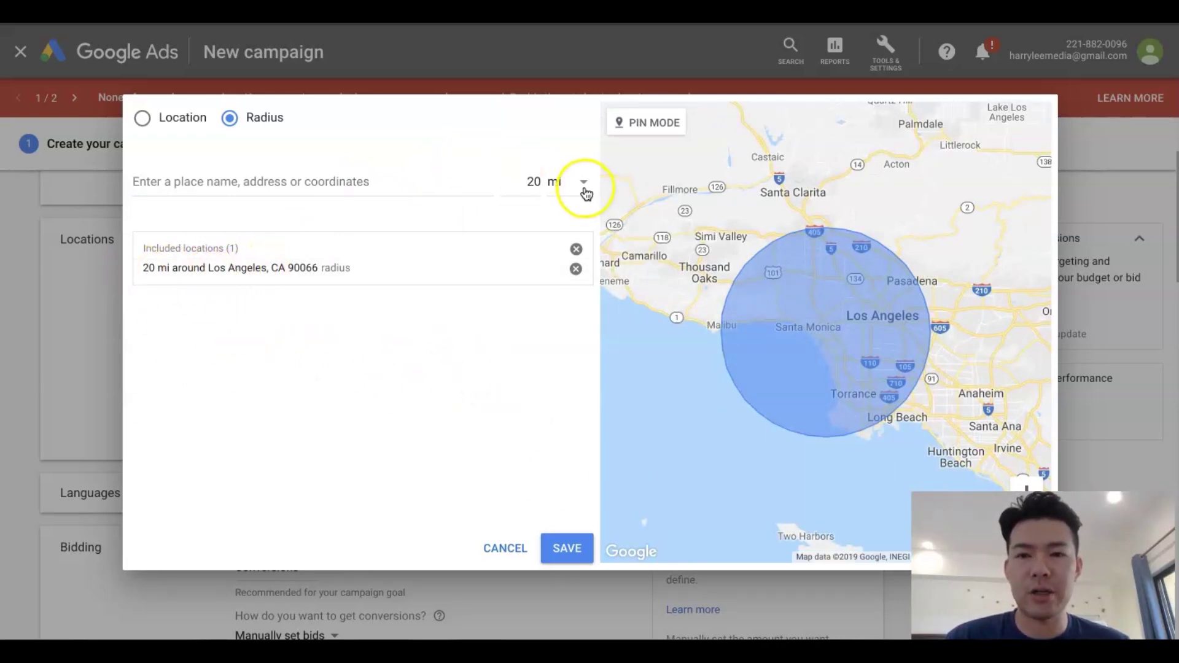
{"action": "left_click", "coordinate": [569, 548]}
- Expand the location options and target people in or regularly in the targeted locations
{"action": "scroll", "coordinate": [368, 381], "scroll_direction": "down", "scroll_amount": 5}
{"action": "left_click", "coordinate": [278, 220]}
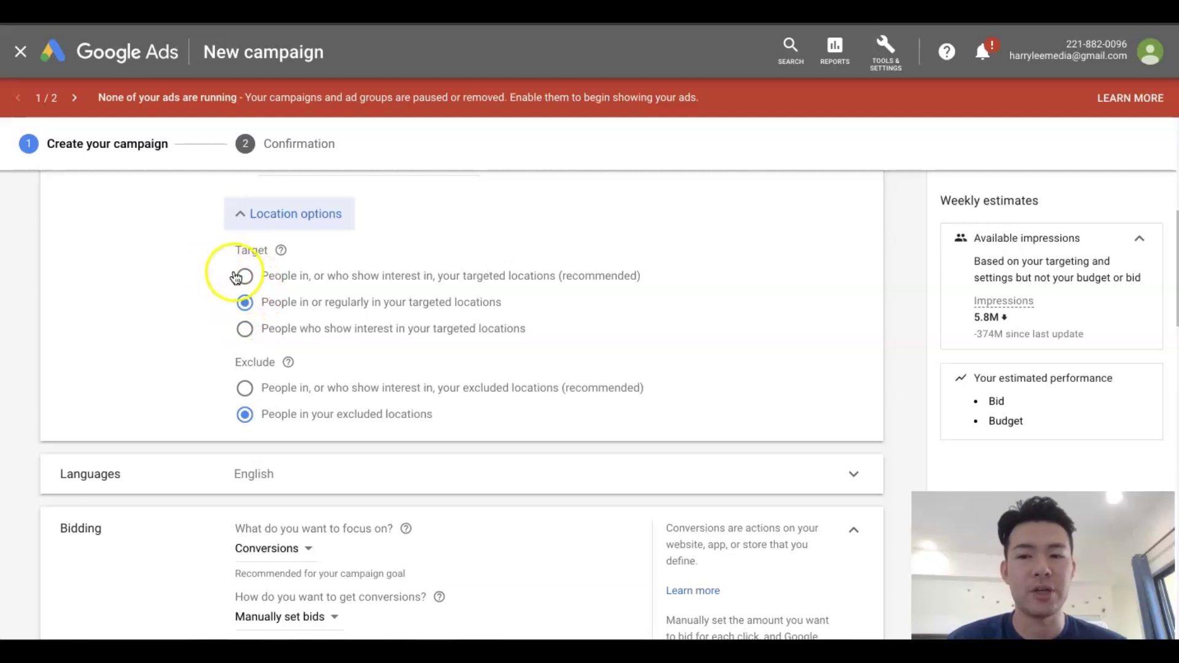
- Remove English from the campaign's languages so that the ads target all languages
{"action": "scroll", "coordinate": [92, 405], "scroll_direction": "down", "scroll_amount": 2}
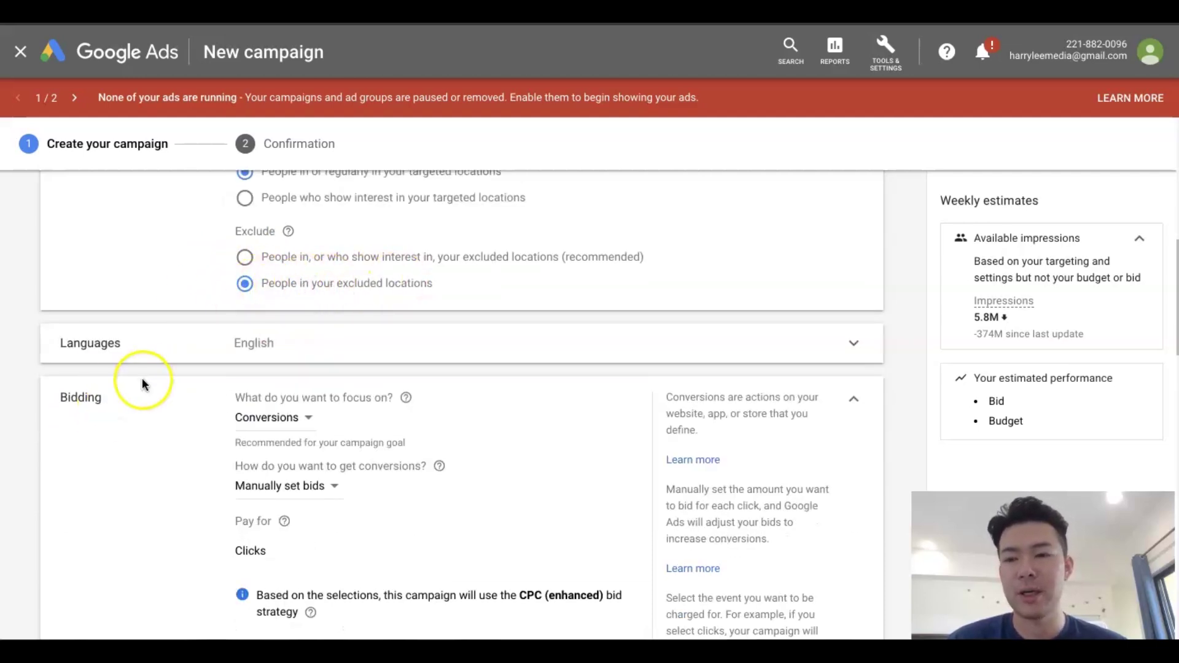
{"action": "scroll", "coordinate": [145, 381], "scroll_direction": "down", "scroll_amount": 1}
{"action": "left_click", "coordinate": [375, 330]}
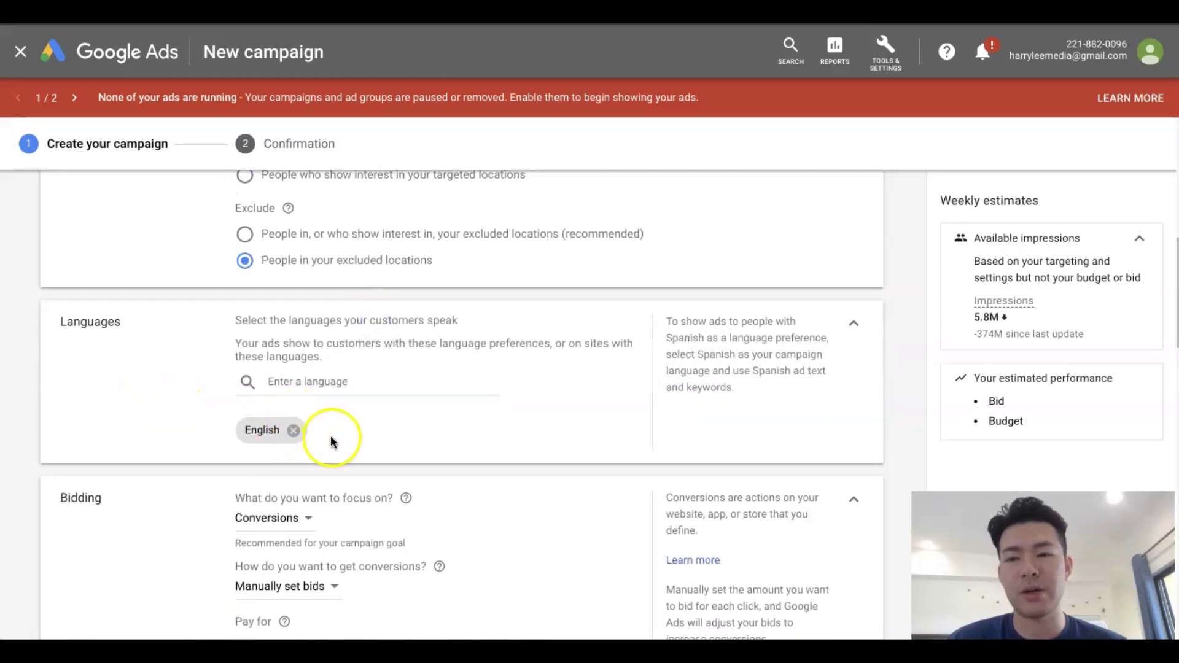
{"action": "left_click_drag", "start_coordinate": [150, 329], "coordinate": [46, 327]}
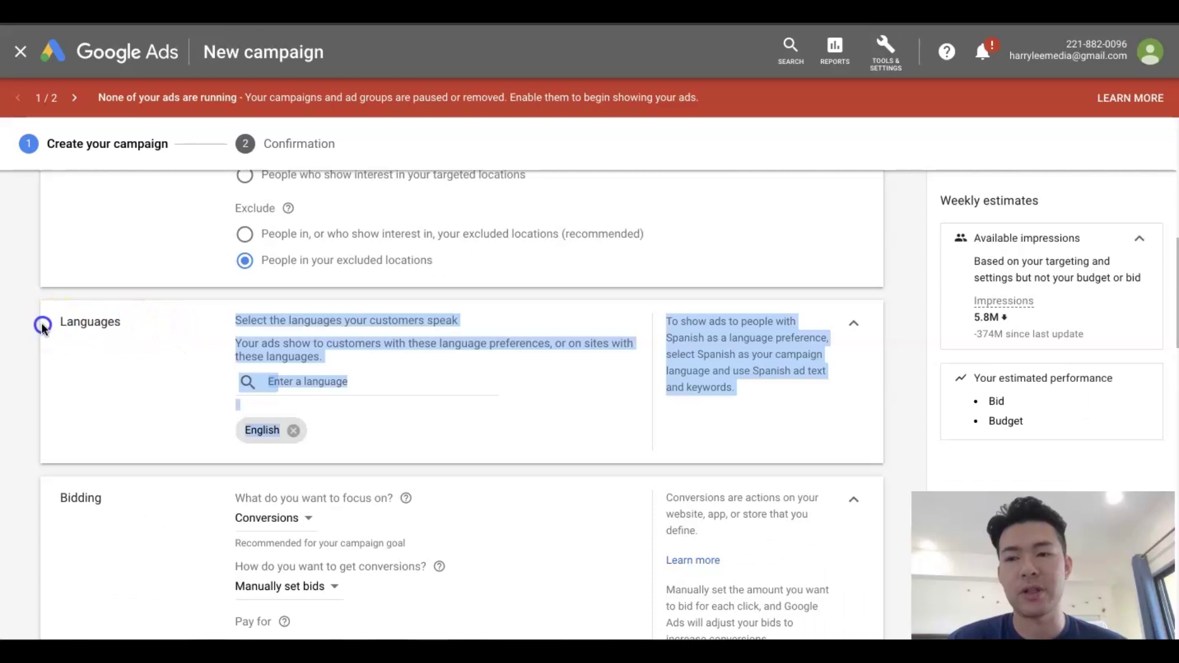
{"action": "left_click", "coordinate": [134, 347]}
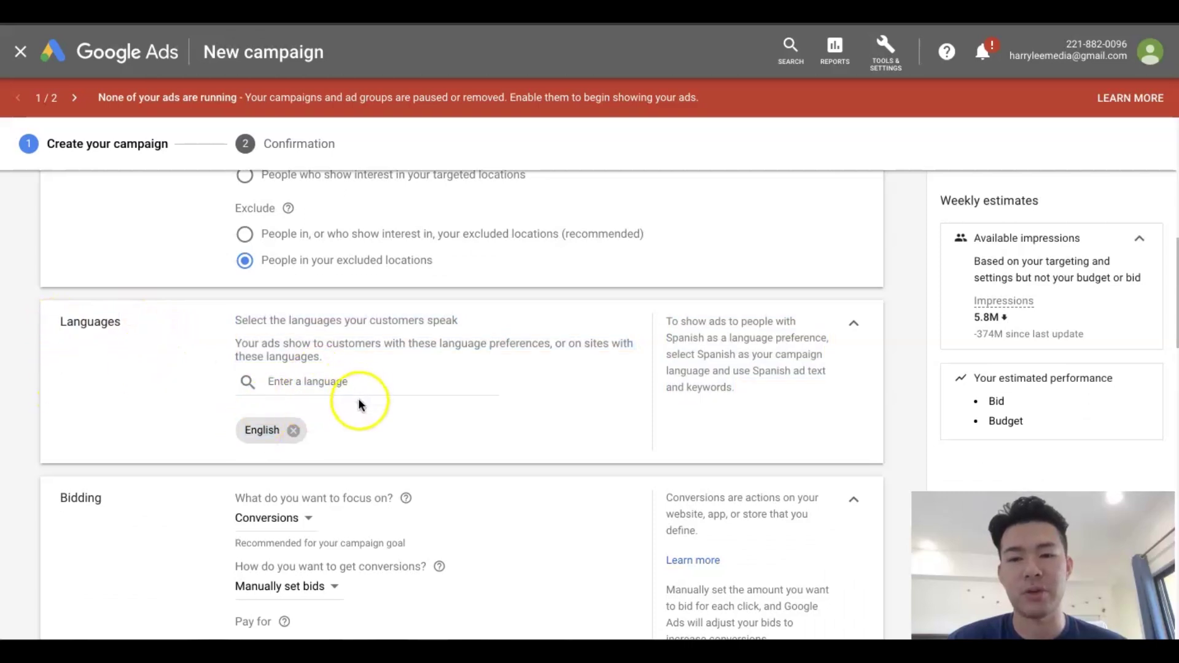
{"action": "left_click", "coordinate": [293, 429]}
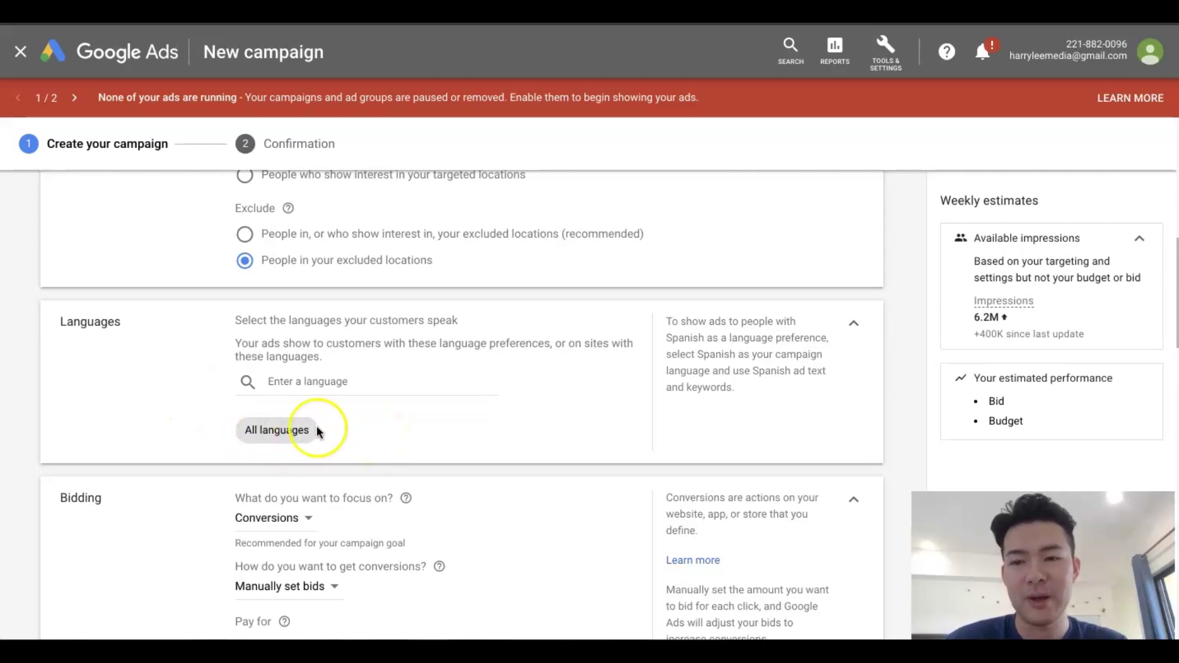
- Set the campaign's average daily budget to $10, keeping the bidding focused on conversions with manually set bids
{"action": "scroll", "coordinate": [163, 421], "scroll_direction": "down", "scroll_amount": 3}
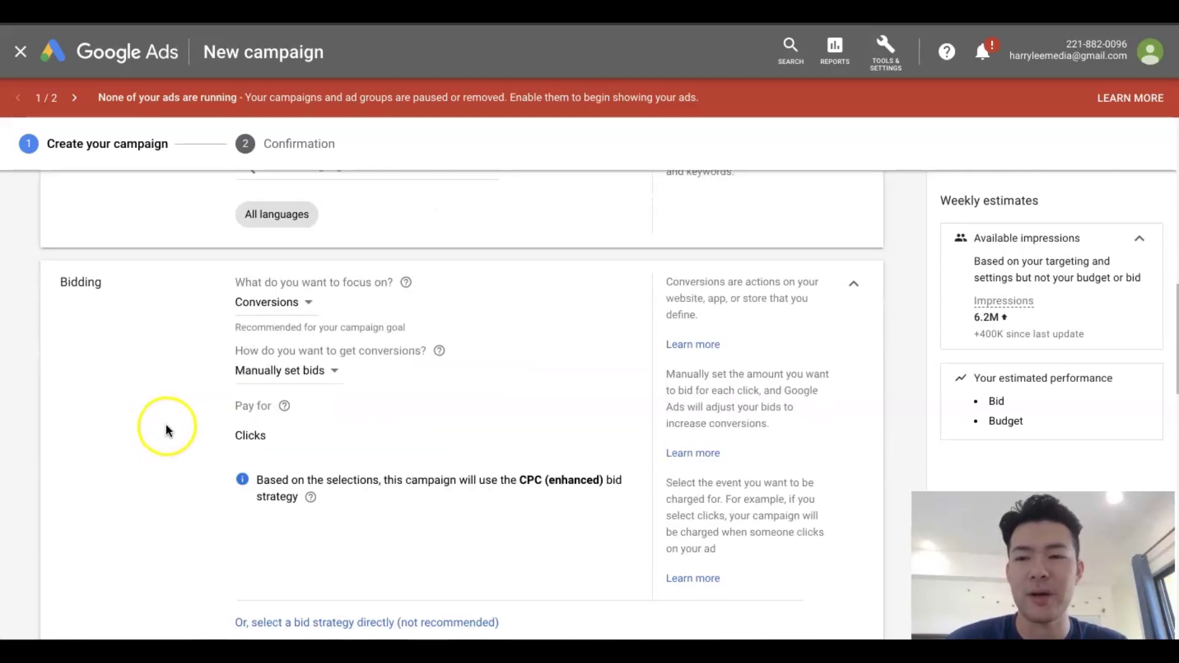
{"action": "scroll", "coordinate": [101, 365], "scroll_direction": "down", "scroll_amount": 1}
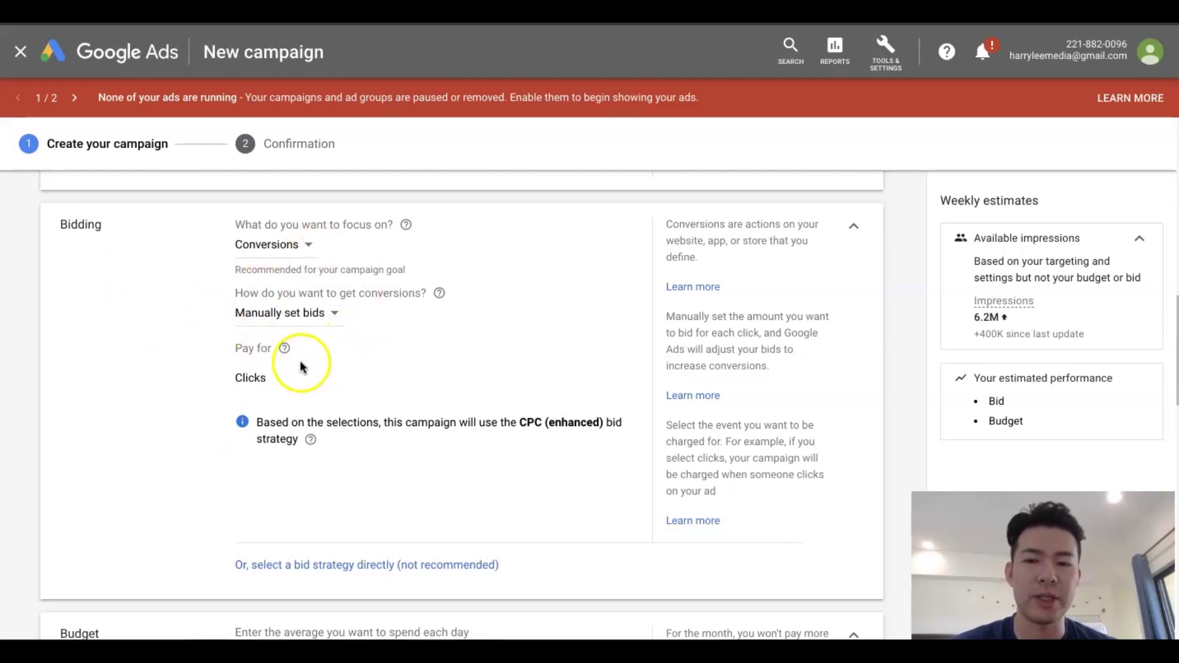
{"action": "scroll", "coordinate": [141, 454], "scroll_direction": "down", "scroll_amount": 5}
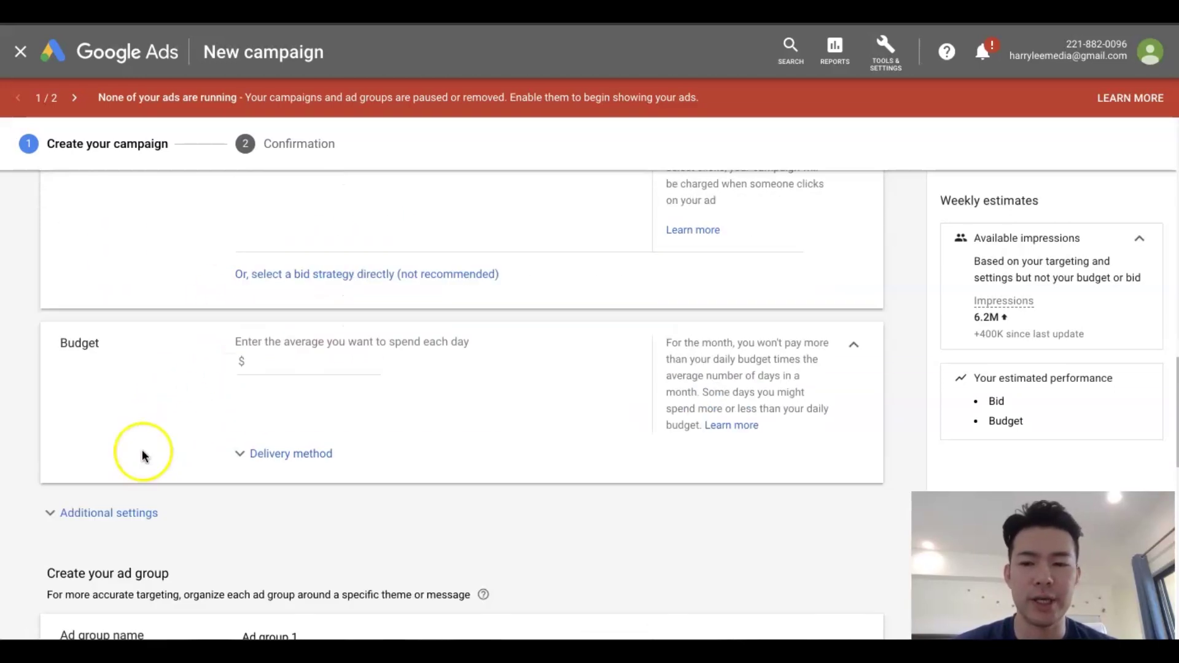
{"action": "left_click", "coordinate": [276, 362]}
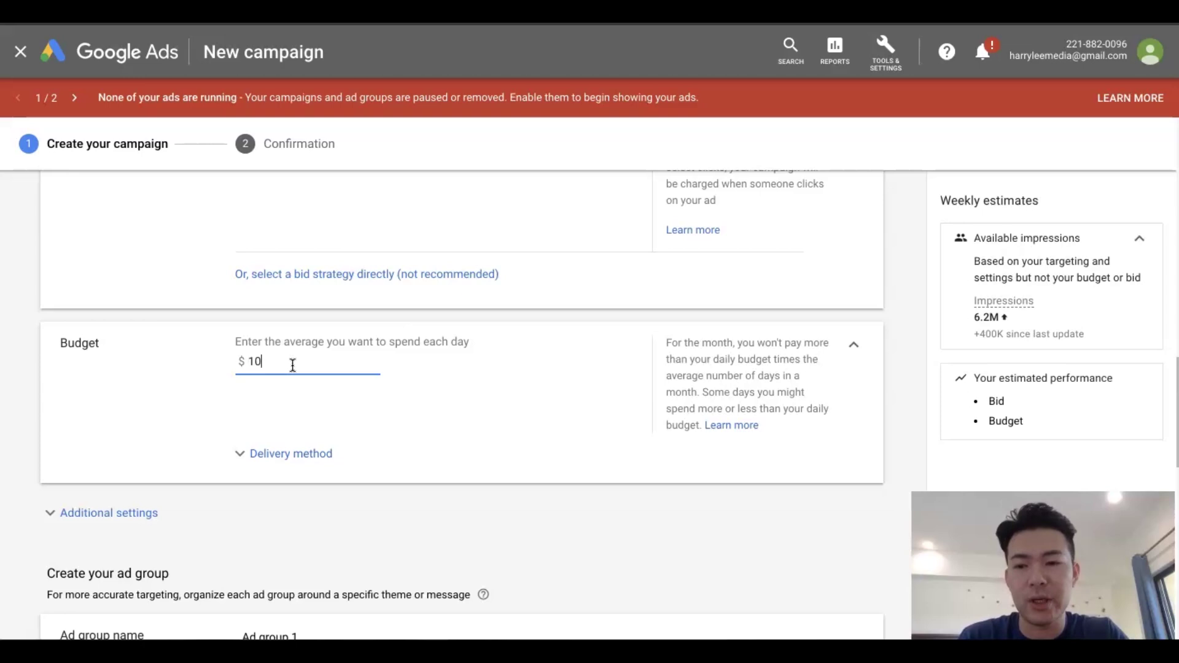
{"action": "left_click", "coordinate": [176, 395]}
- Expand the additional campaign settings to review ad rotation, schedule, dates, devices and conversions
{"action": "scroll", "coordinate": [197, 487], "scroll_direction": "down", "scroll_amount": 1}
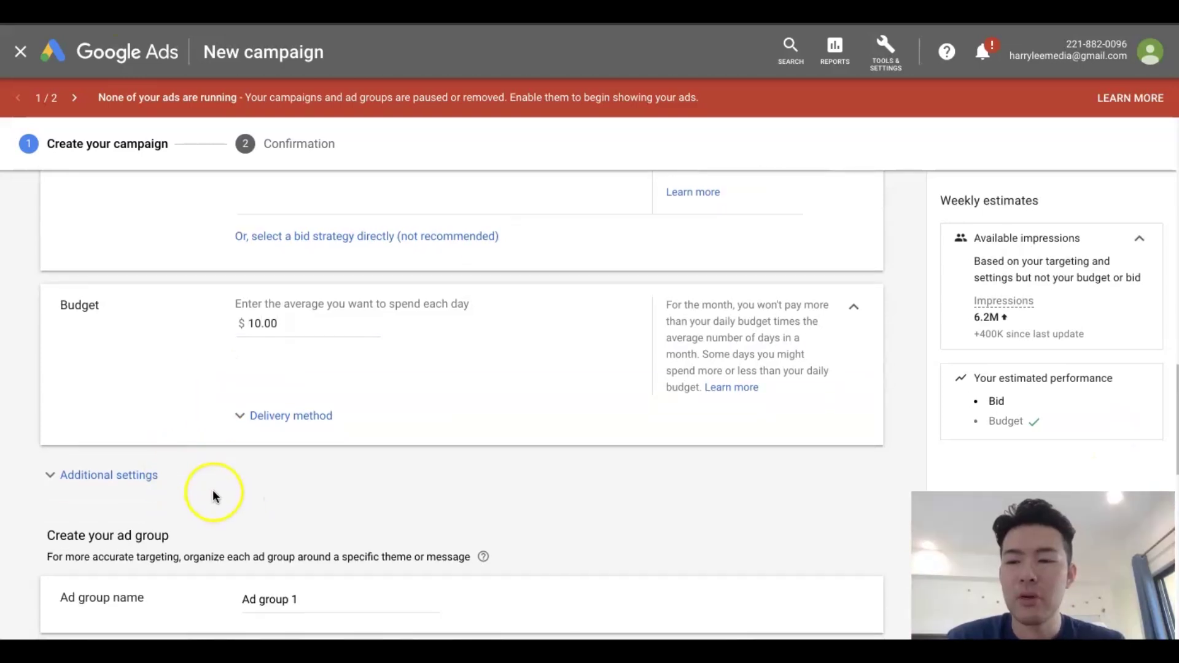
{"action": "left_click", "coordinate": [125, 449]}
{"action": "scroll", "coordinate": [276, 402], "scroll_direction": "down", "scroll_amount": 2}
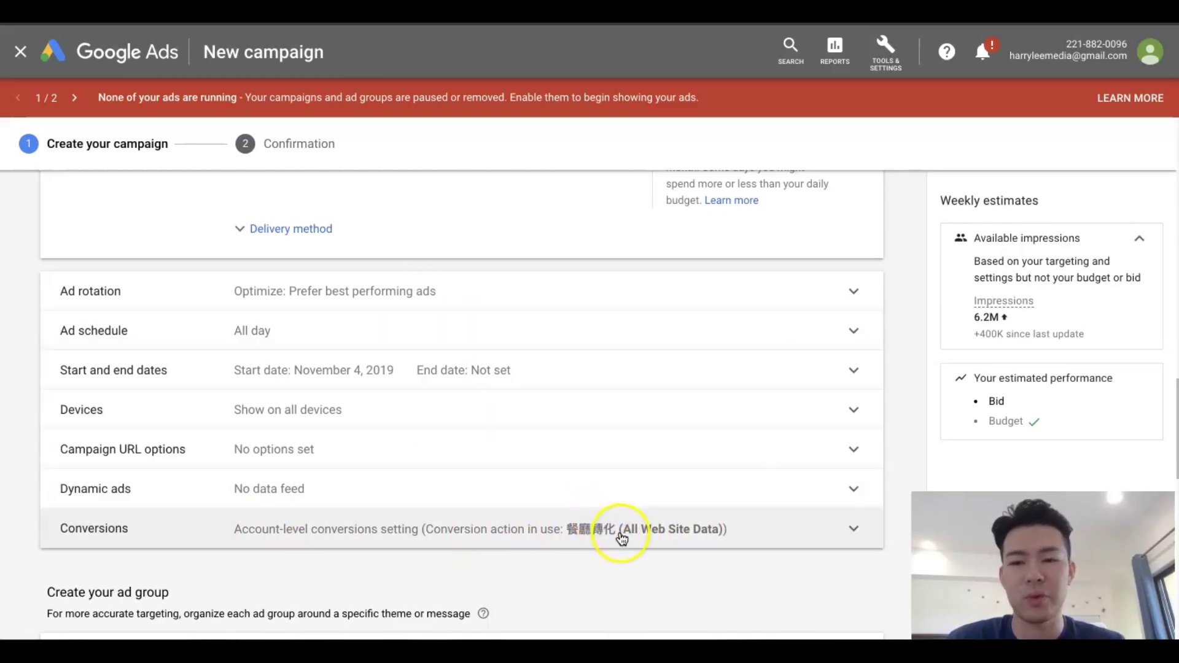
- Replace the default ad group name with 漢堡5折
{"action": "scroll", "coordinate": [620, 533], "scroll_direction": "down", "scroll_amount": 4}
{"action": "scroll", "coordinate": [381, 331], "scroll_direction": "down", "scroll_amount": 2}
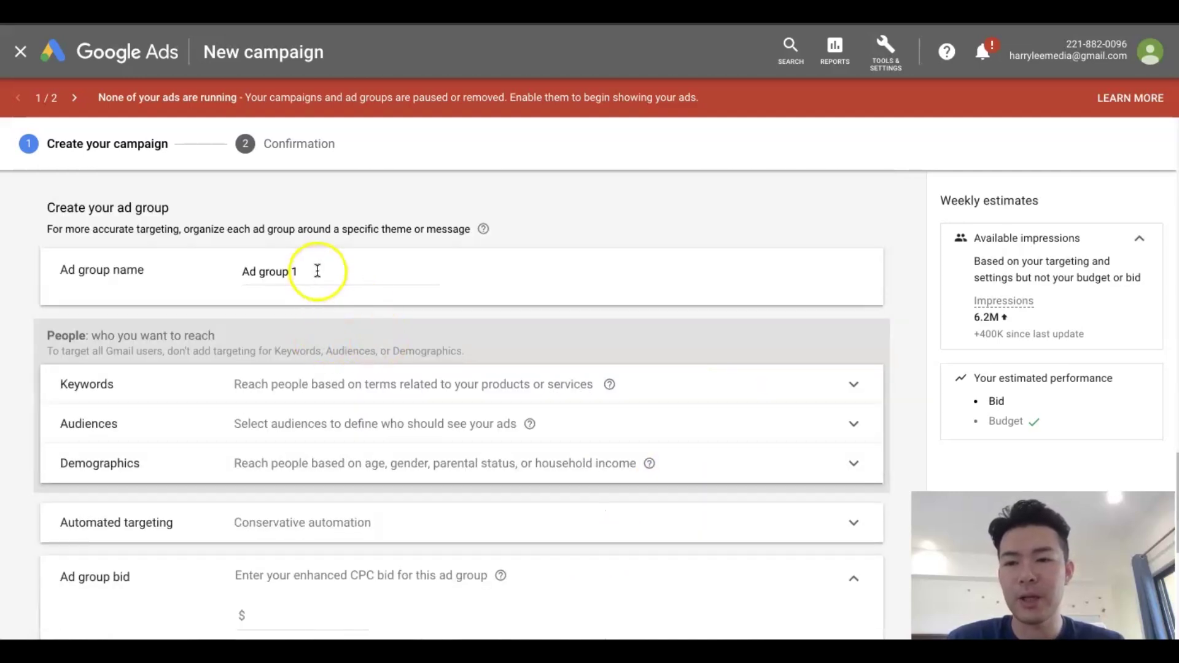
{"action": "left_click_drag", "start_coordinate": [317, 271], "coordinate": [190, 268]}
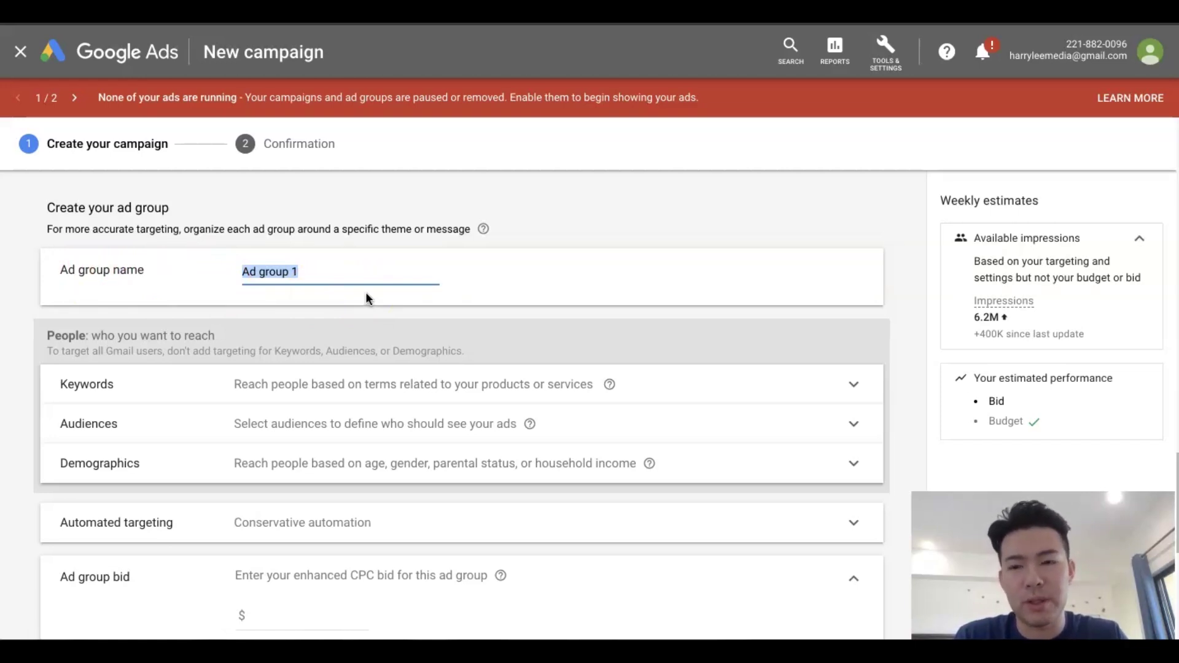
{"action": "key", "text": "BackSpace"}
{"action": "type", "text": "hanbao"}
{"action": "key", "text": "space"}
{"action": "type", "text": "5zhe"}
{"action": "key", "text": "space"}
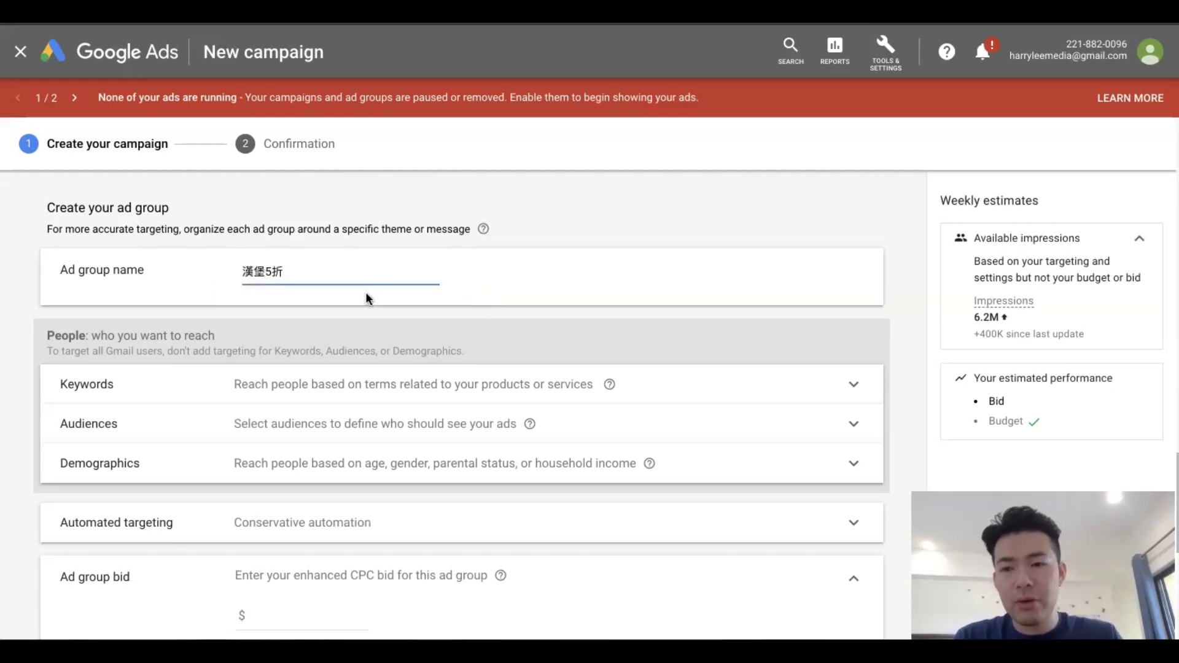
{"action": "triple_click", "coordinate": [588, 220]}
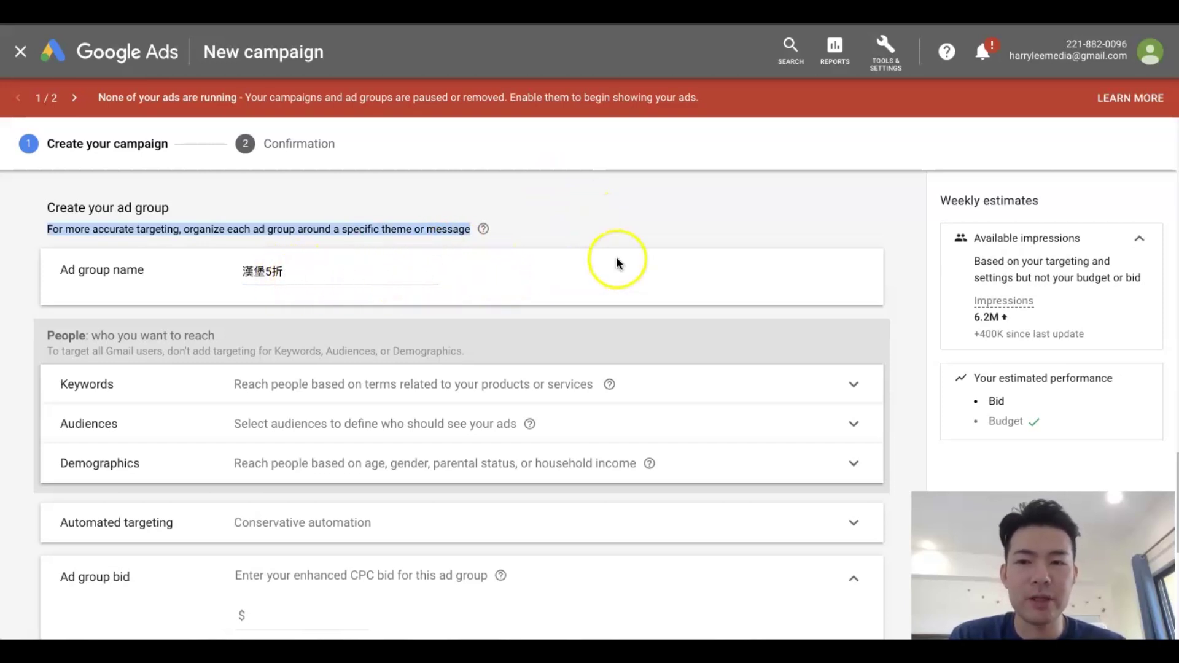
{"action": "left_click", "coordinate": [749, 216]}
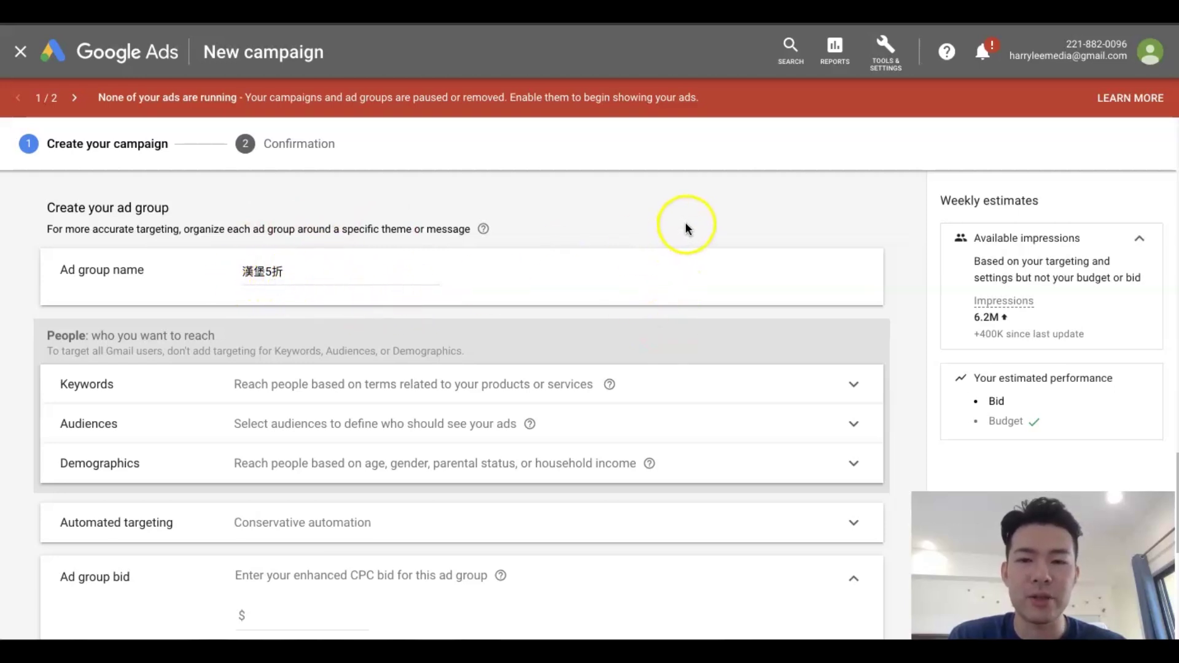
- Examine the ad group's keyword targeting, including the related website and product or service idea fields, and collapse it without adding keywords
{"action": "scroll", "coordinate": [826, 308], "scroll_direction": "down", "scroll_amount": 1}
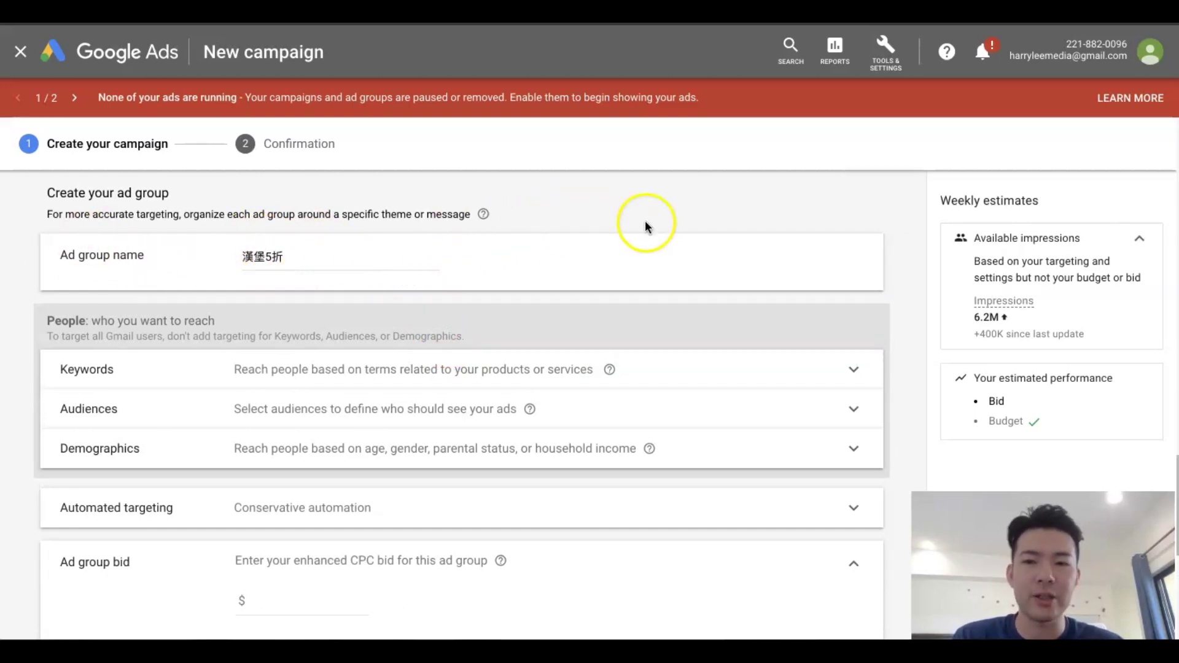
{"action": "scroll", "coordinate": [798, 228], "scroll_direction": "down", "scroll_amount": 1}
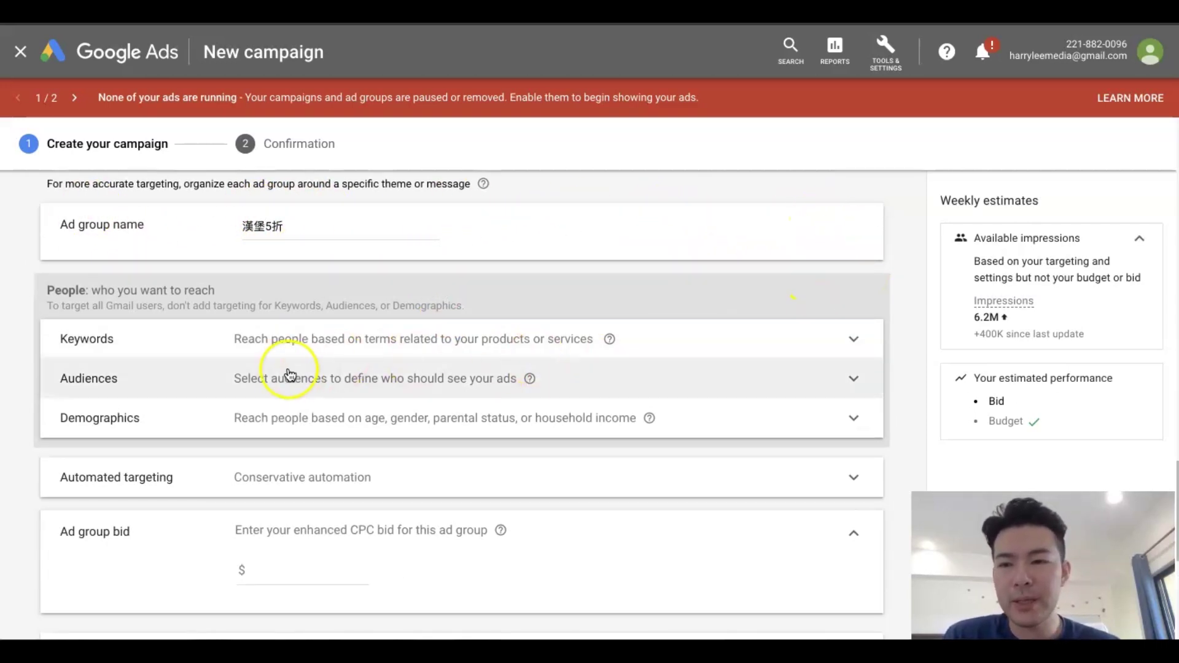
{"action": "left_click", "coordinate": [527, 338]}
{"action": "scroll", "coordinate": [719, 337], "scroll_direction": "down", "scroll_amount": 5}
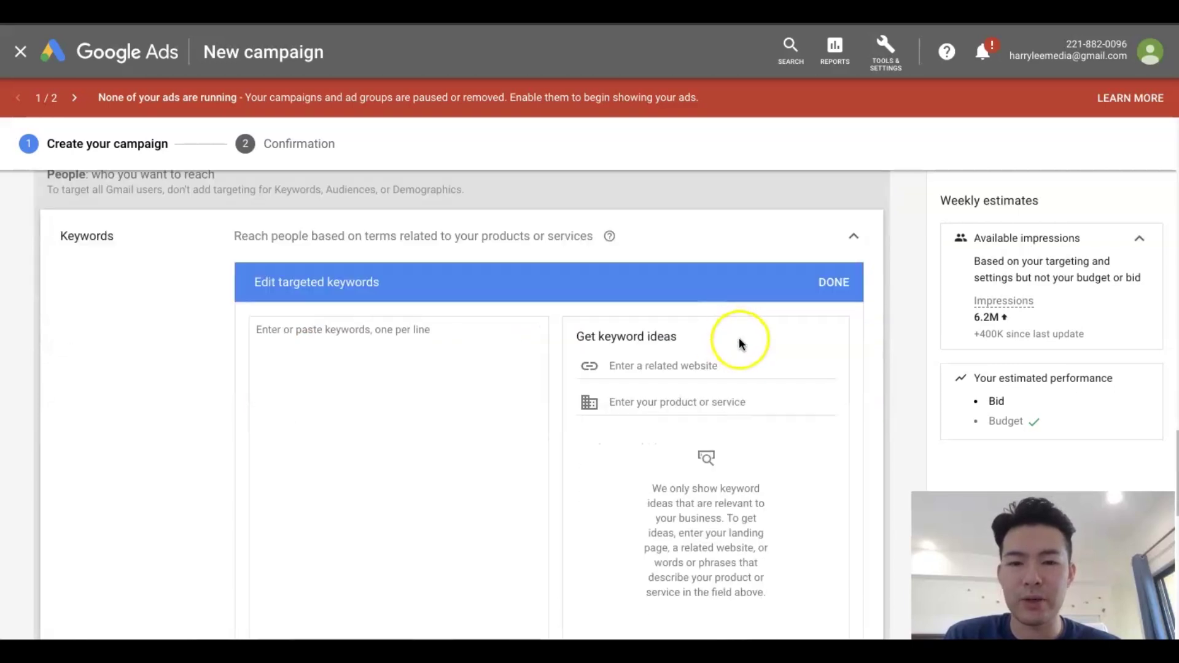
{"action": "scroll", "coordinate": [300, 305], "scroll_direction": "up", "scroll_amount": 3}
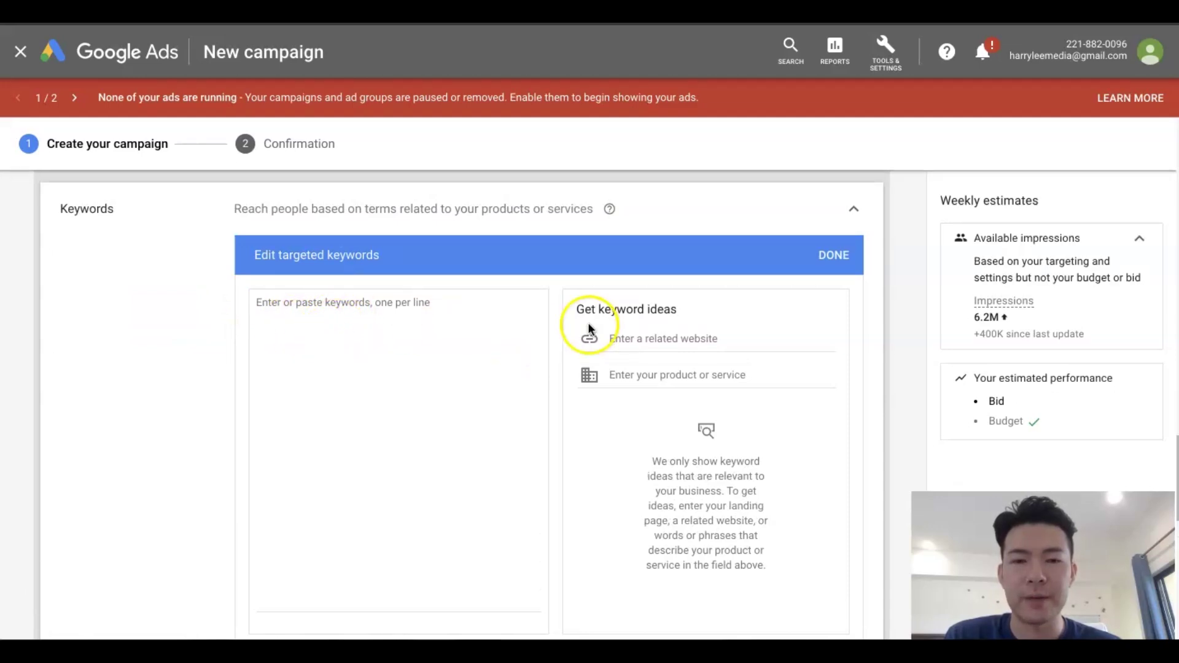
{"action": "left_click", "coordinate": [643, 339]}
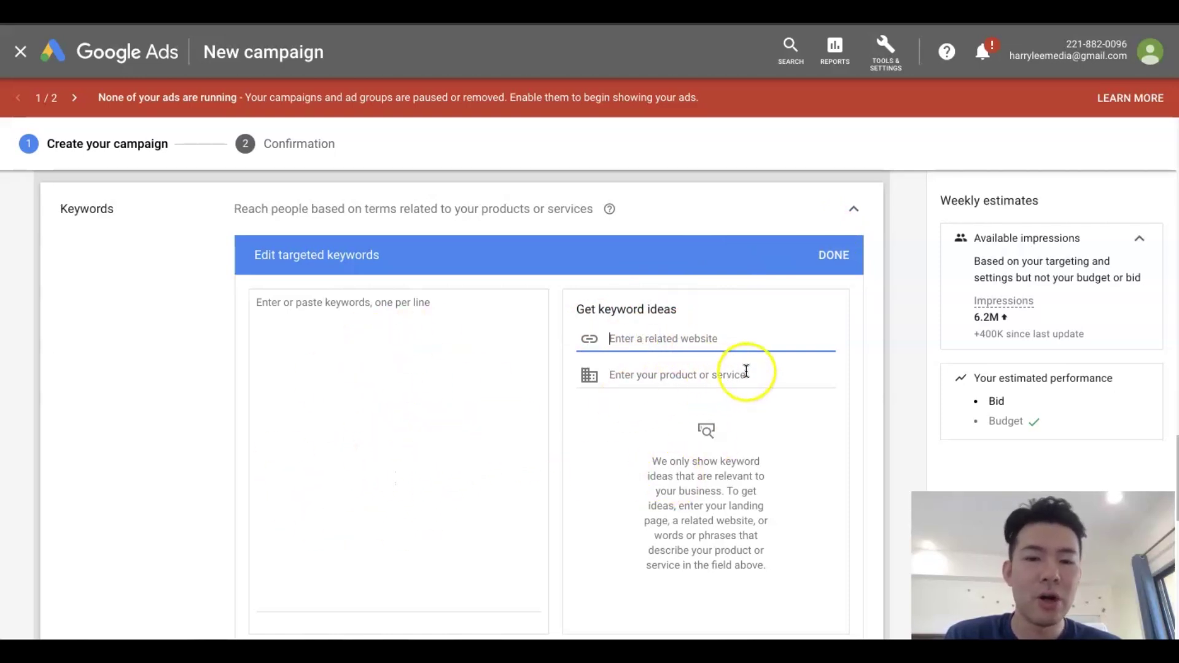
{"action": "left_click", "coordinate": [659, 372]}
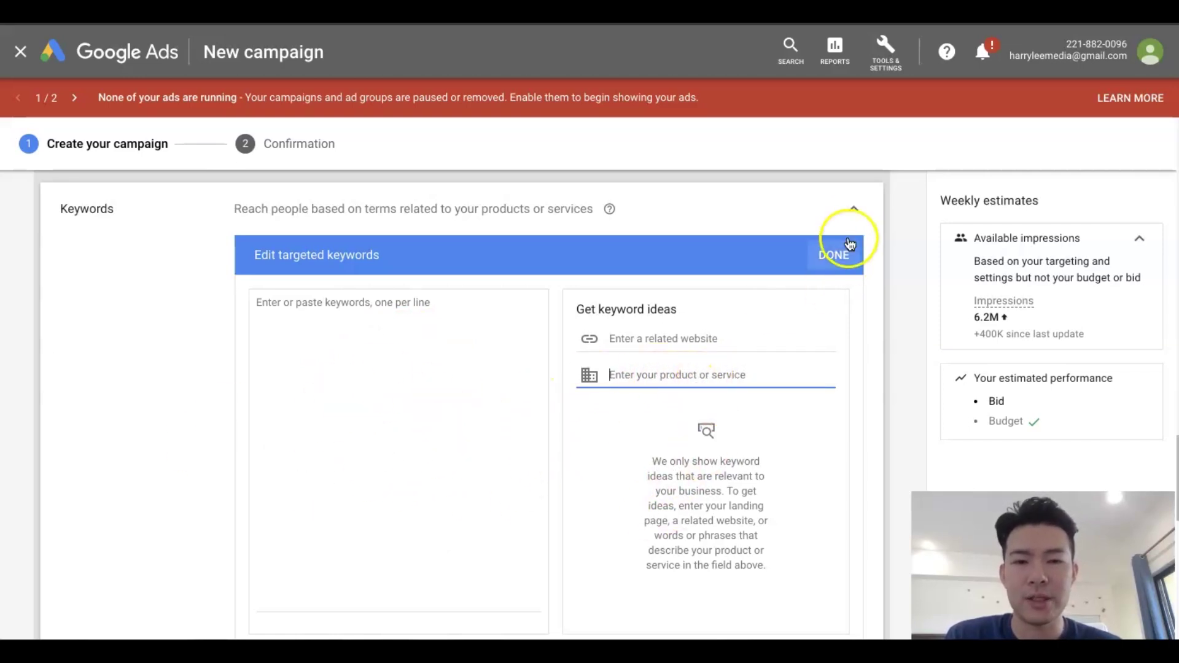
{"action": "left_click", "coordinate": [854, 215]}
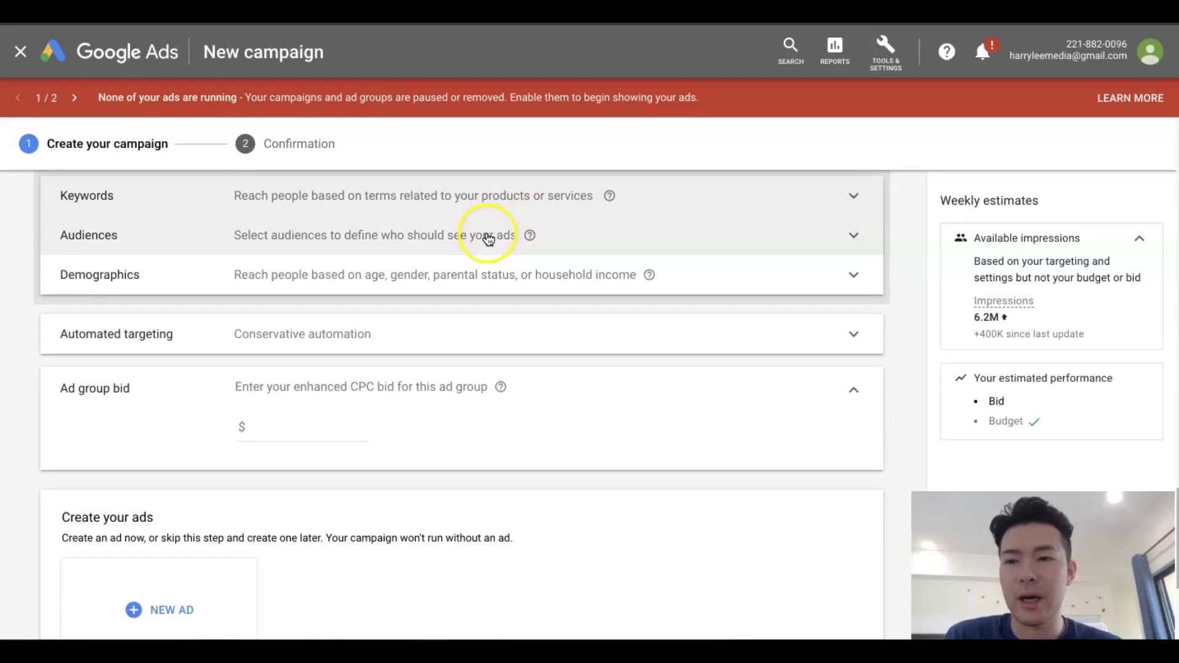
- Browse the ad group's audiences by what people are actively researching or planning and add the in-market audience Food
{"action": "left_click", "coordinate": [487, 234]}
{"action": "scroll", "coordinate": [350, 264], "scroll_direction": "down", "scroll_amount": 2}
{"action": "left_click", "coordinate": [365, 209]}
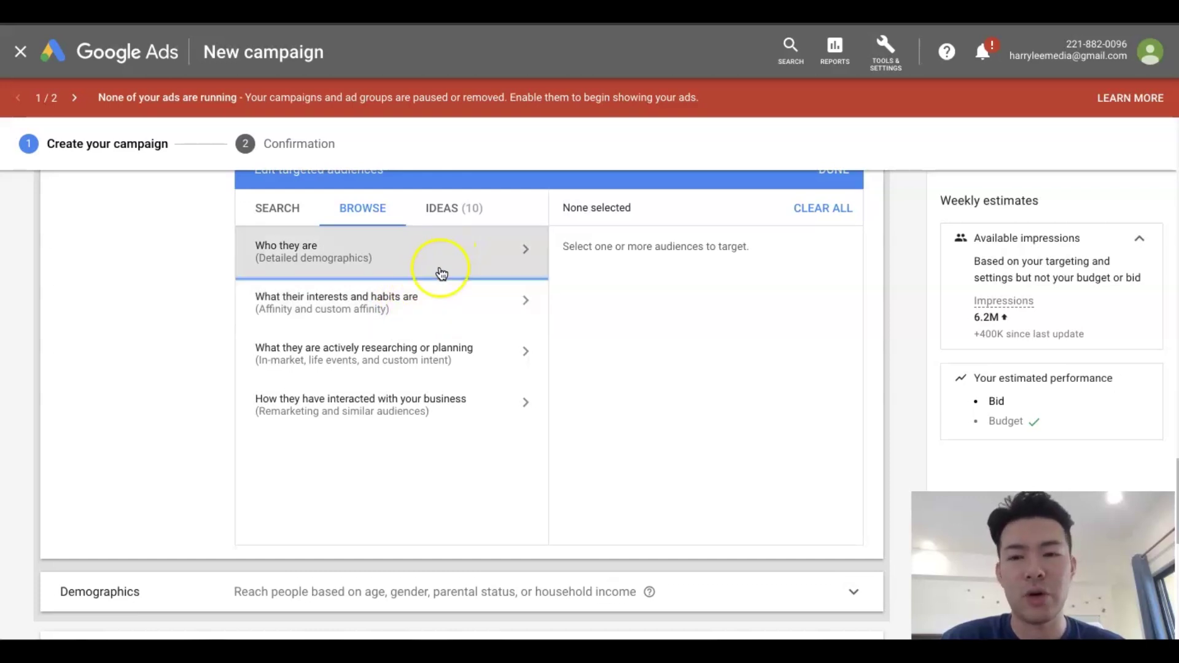
{"action": "left_click", "coordinate": [403, 409]}
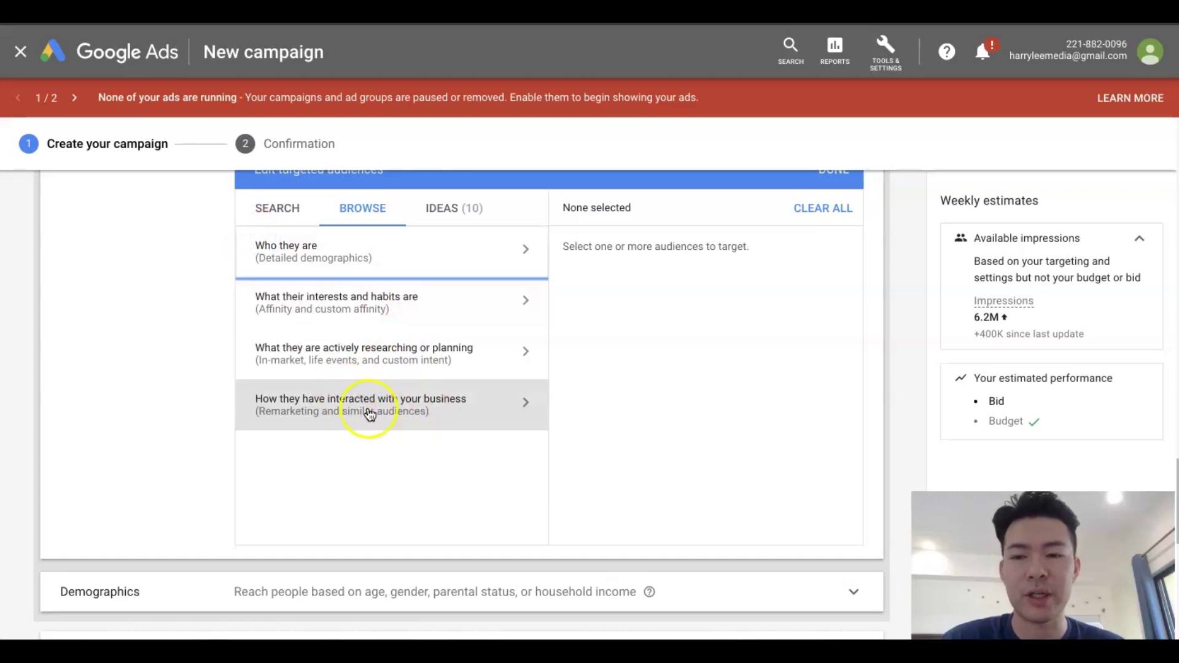
{"action": "left_click", "coordinate": [365, 354]}
{"action": "left_click", "coordinate": [450, 308]}
{"action": "scroll", "coordinate": [455, 387], "scroll_direction": "down", "scroll_amount": 4}
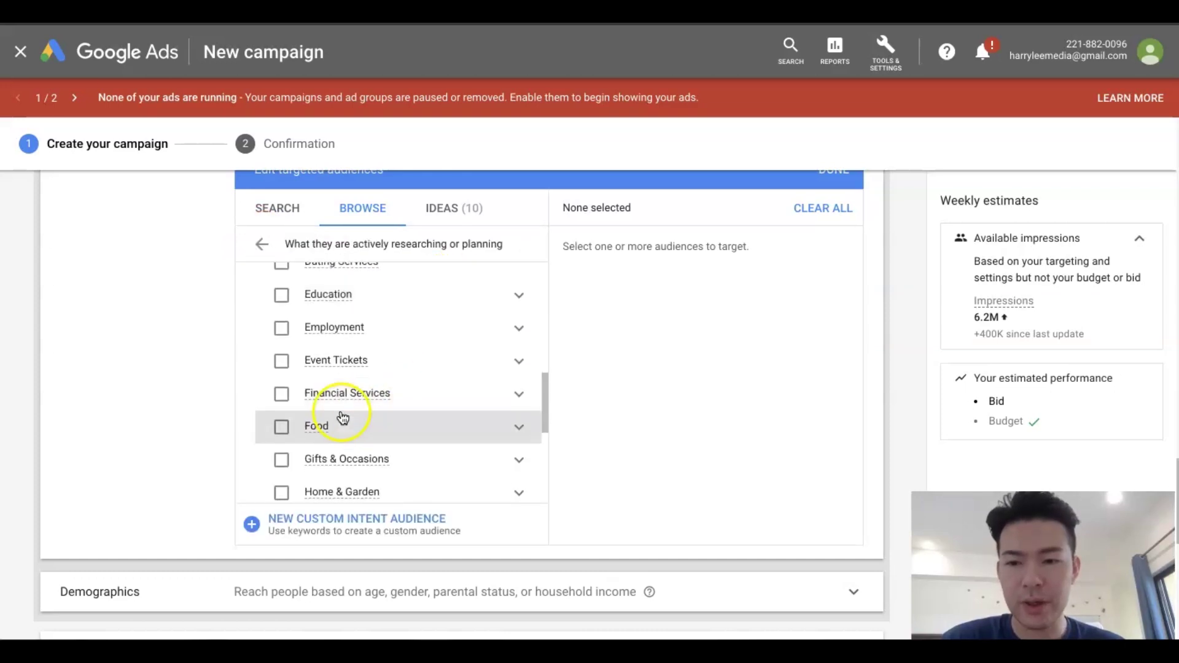
{"action": "left_click", "coordinate": [514, 428]}
{"action": "scroll", "coordinate": [521, 421], "scroll_direction": "down", "scroll_amount": 3}
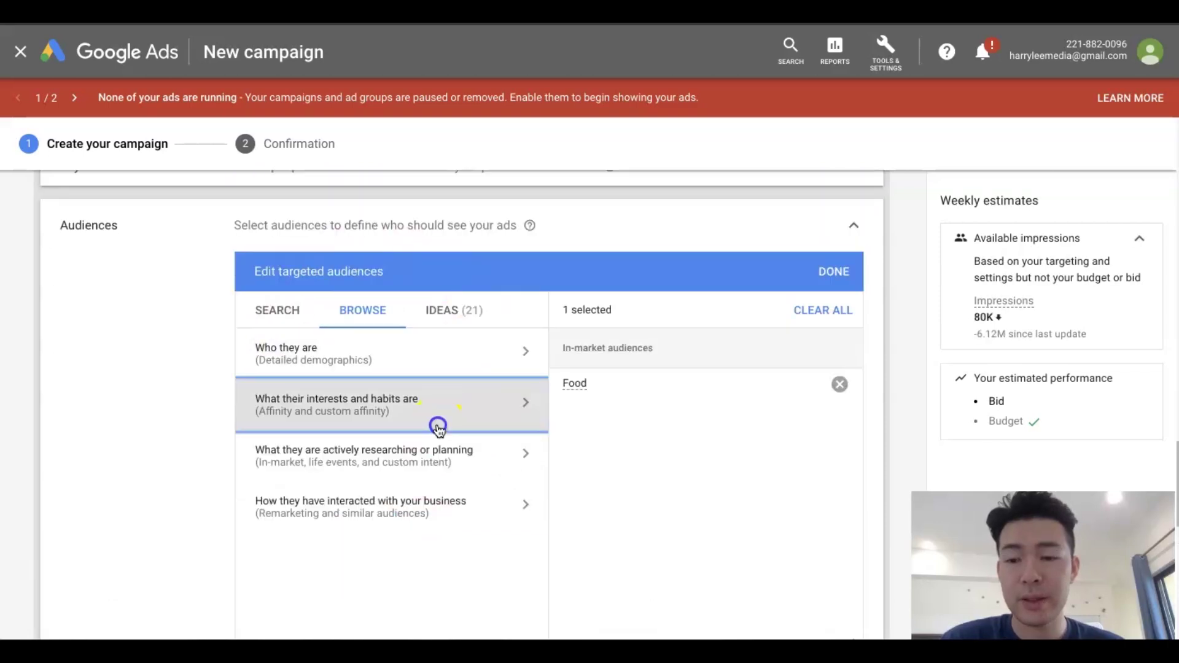
- Add the affinity audience Food & Dining from the interests and habits category to the targeted audiences
{"action": "left_click", "coordinate": [437, 418]}
{"action": "scroll", "coordinate": [492, 473], "scroll_direction": "down", "scroll_amount": 1}
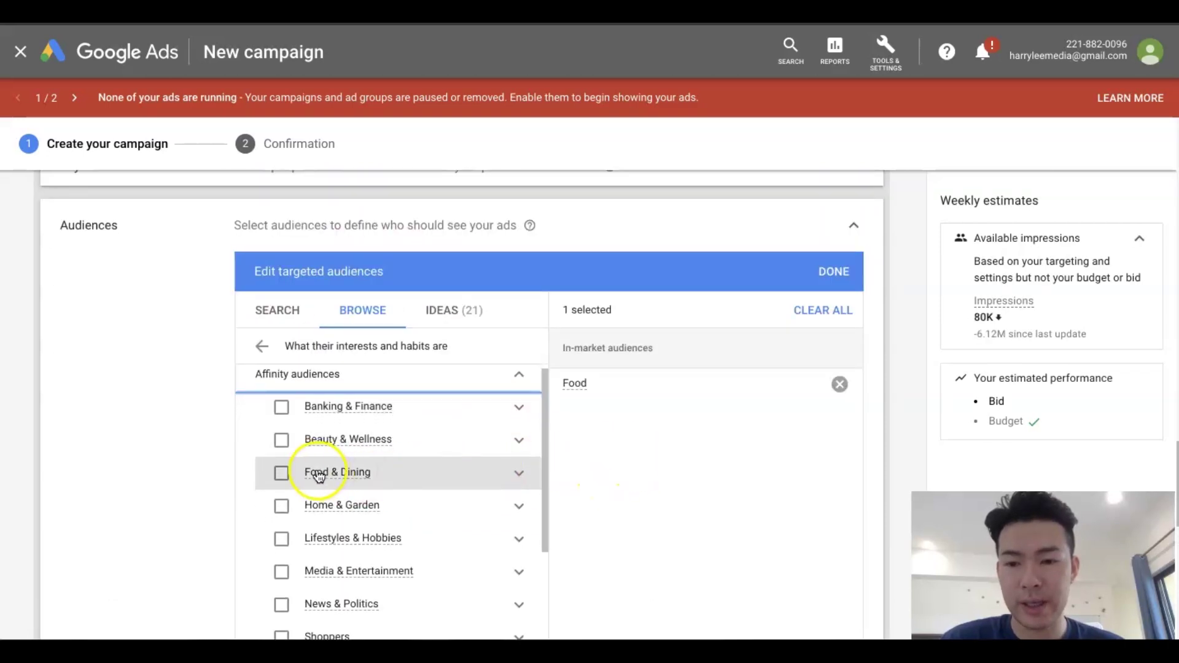
{"action": "left_click", "coordinate": [523, 474]}
{"action": "scroll", "coordinate": [650, 451], "scroll_direction": "down", "scroll_amount": 2}
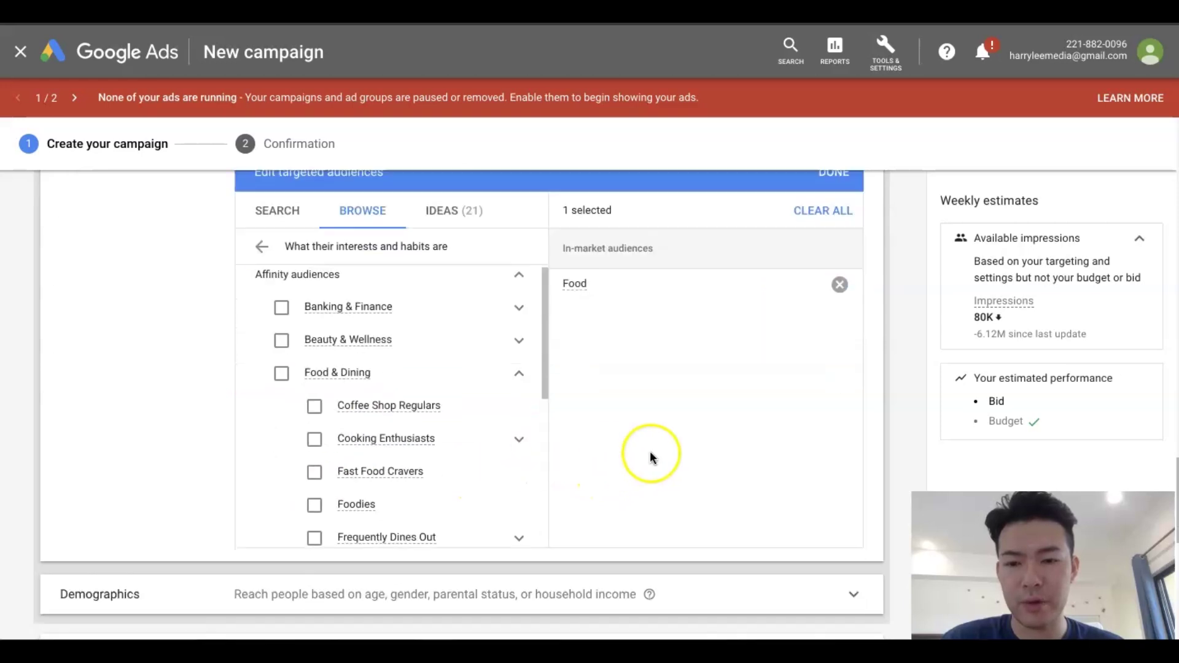
{"action": "left_click", "coordinate": [271, 376]}
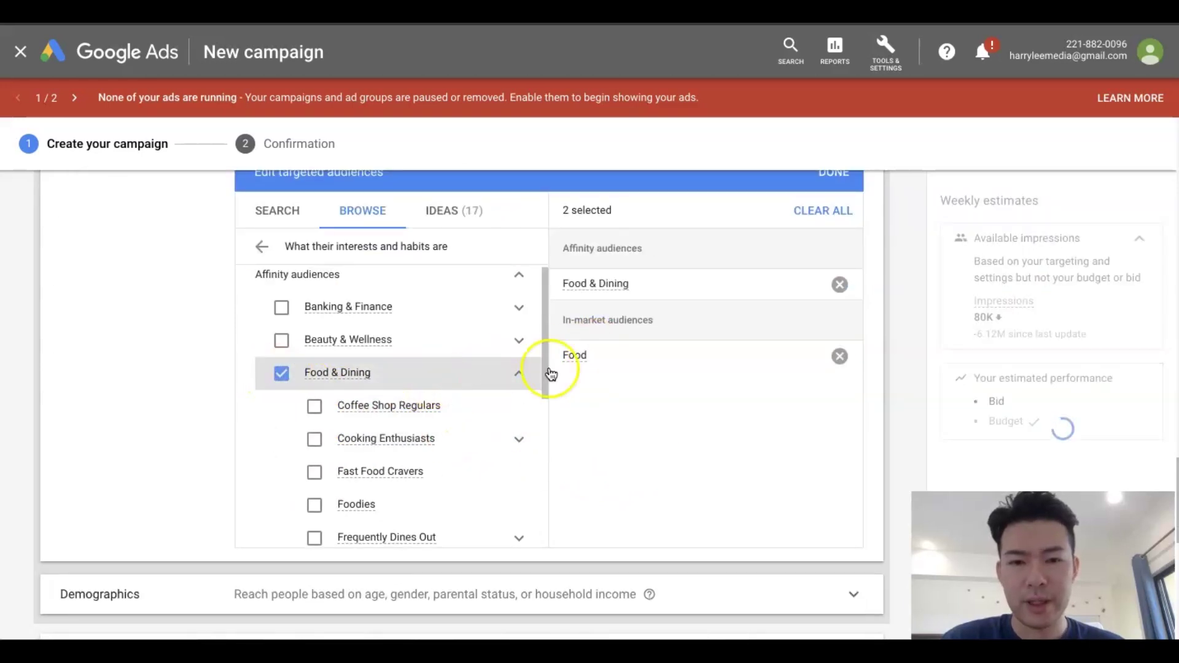
{"action": "scroll", "coordinate": [387, 434], "scroll_direction": "down", "scroll_amount": 4}
{"action": "scroll", "coordinate": [400, 360], "scroll_direction": "up", "scroll_amount": 2}
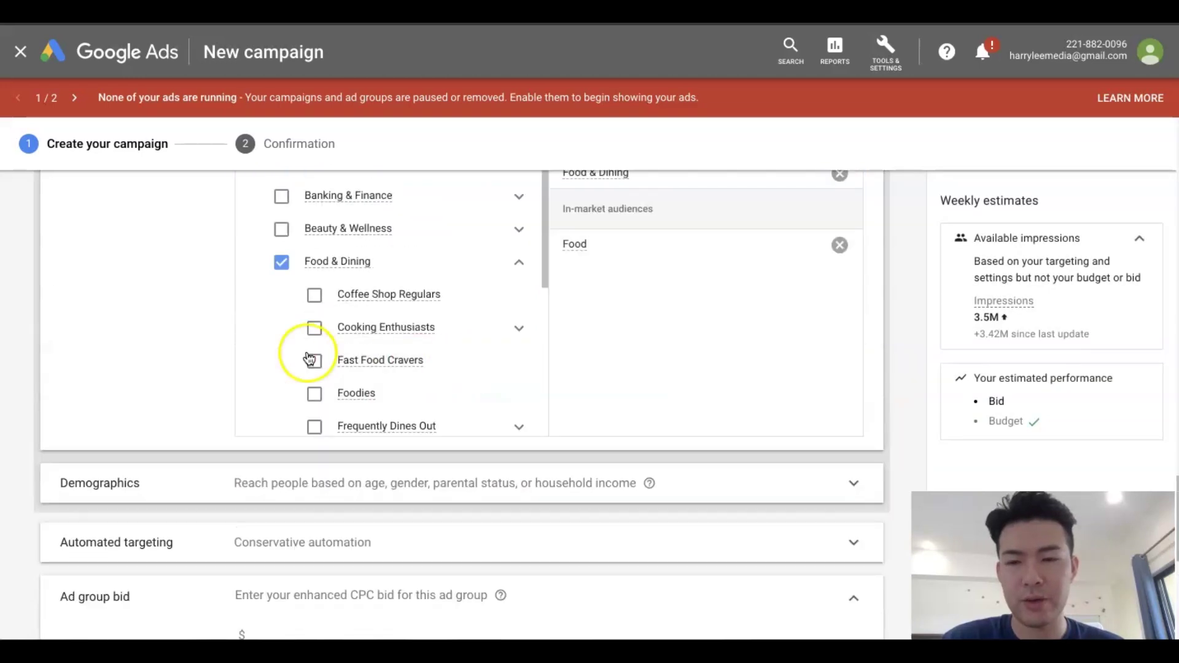
- Review the ad group's demographic targeting by gender, age, parental status and household income, and check the available impressions estimate
{"action": "left_click", "coordinate": [423, 478]}
{"action": "scroll", "coordinate": [180, 473], "scroll_direction": "down", "scroll_amount": 5}
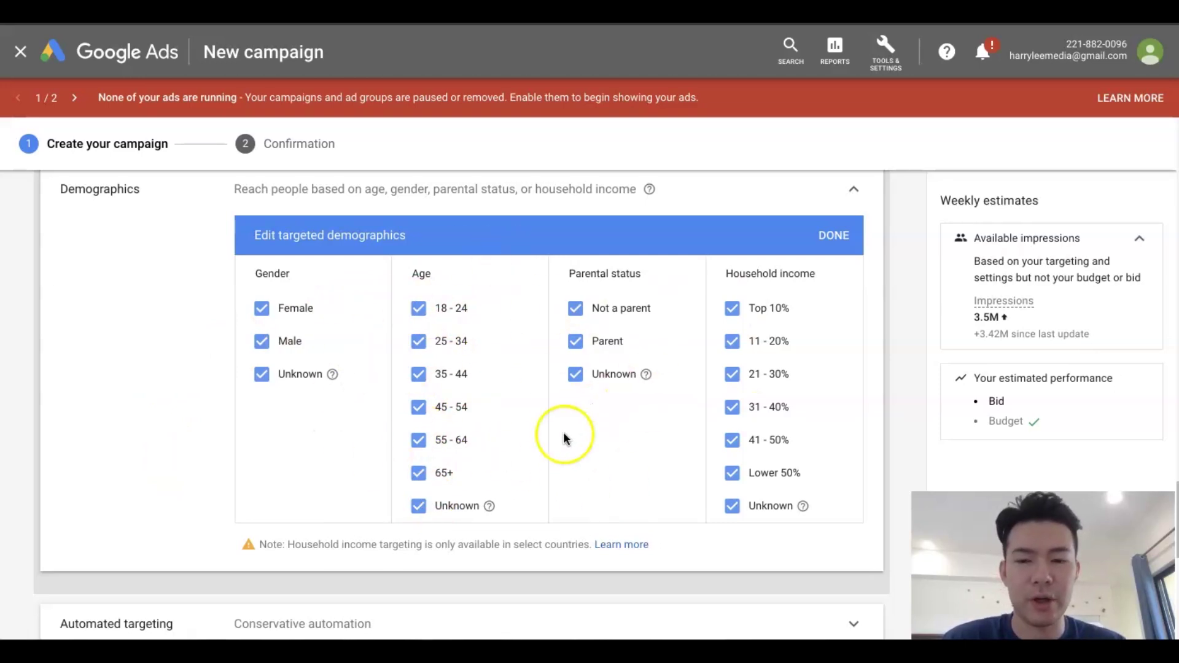
{"action": "scroll", "coordinate": [164, 445], "scroll_direction": "down", "scroll_amount": 4}
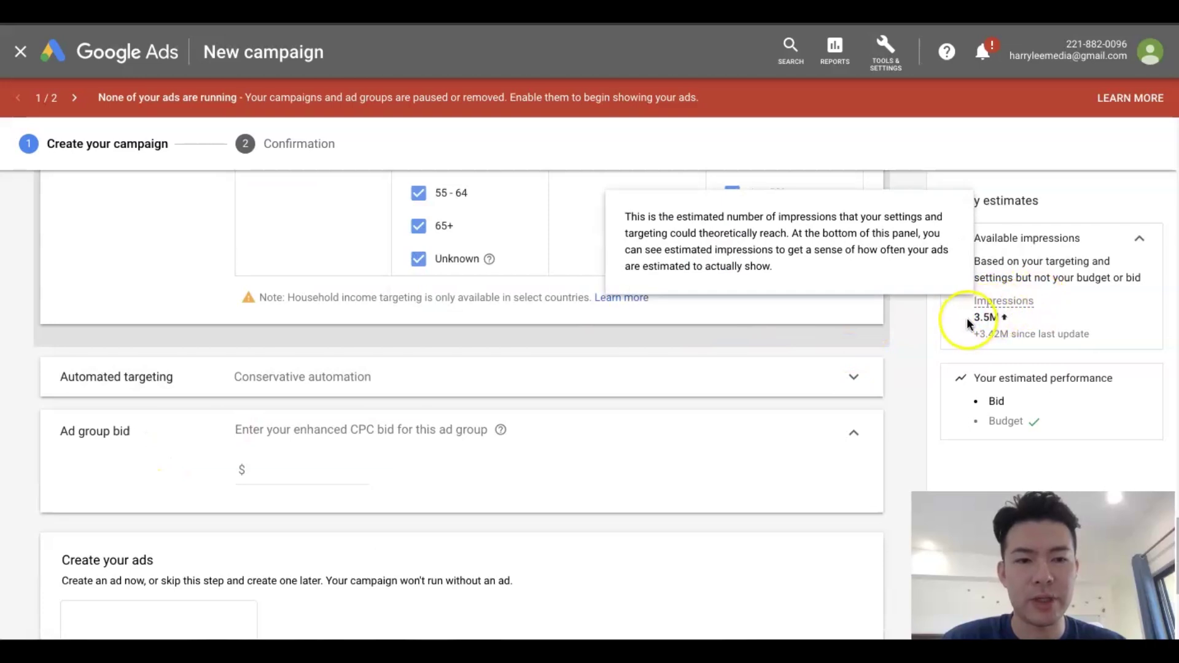
{"action": "left_click", "coordinate": [984, 304]}
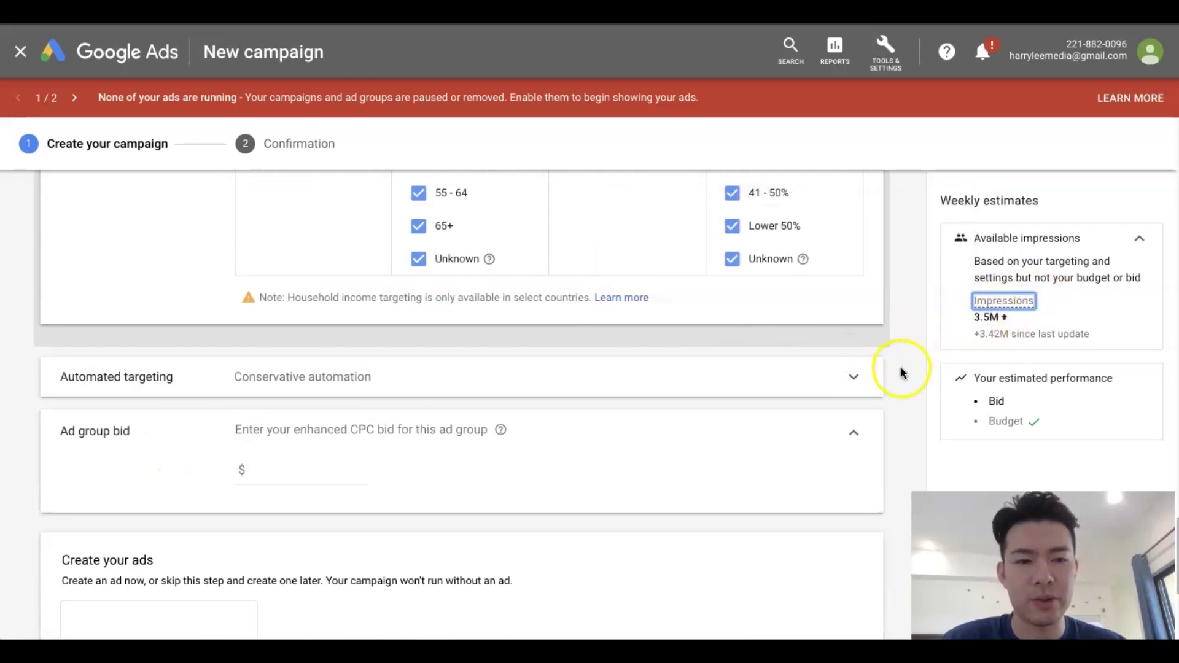
- Review the ad group's automated targeting options, try Aggressive automation and set the choice back to Conservative automation
{"action": "scroll", "coordinate": [876, 440], "scroll_direction": "down", "scroll_amount": 2}
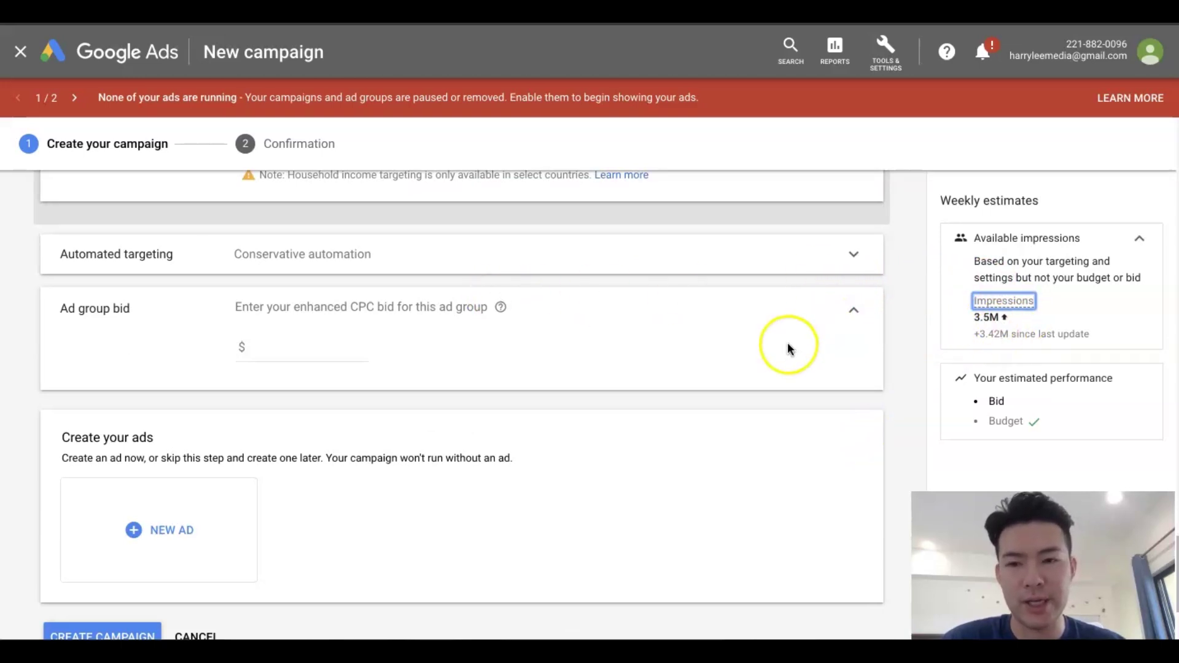
{"action": "left_click", "coordinate": [390, 261]}
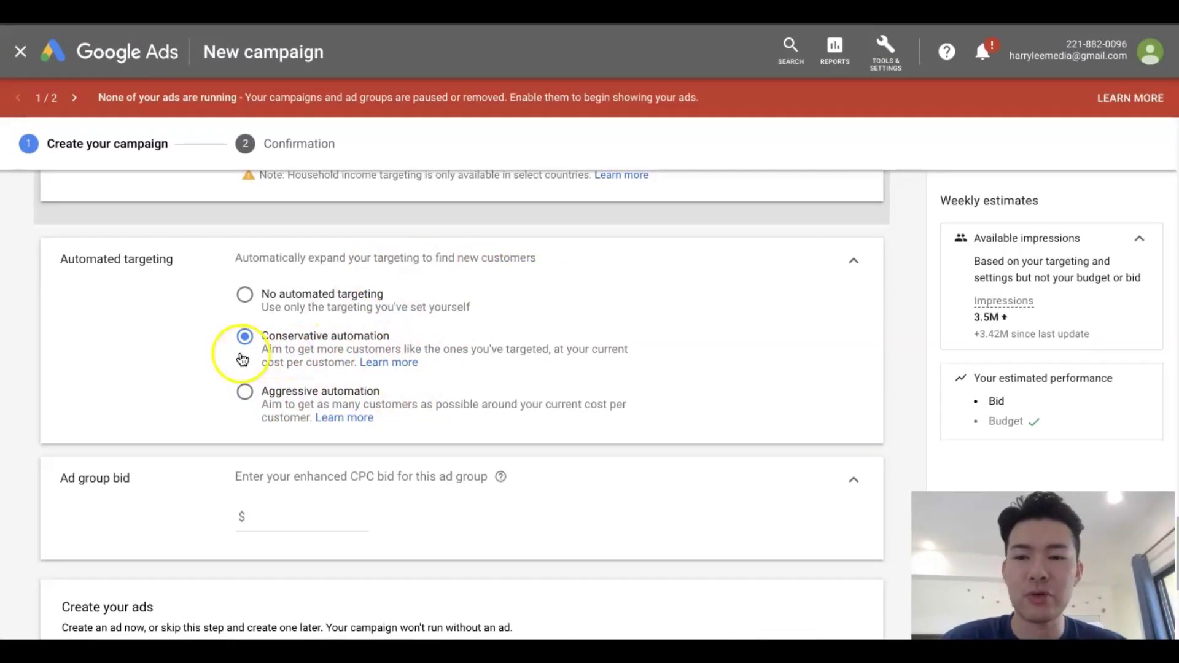
{"action": "scroll", "coordinate": [240, 359], "scroll_direction": "up", "scroll_amount": 15}
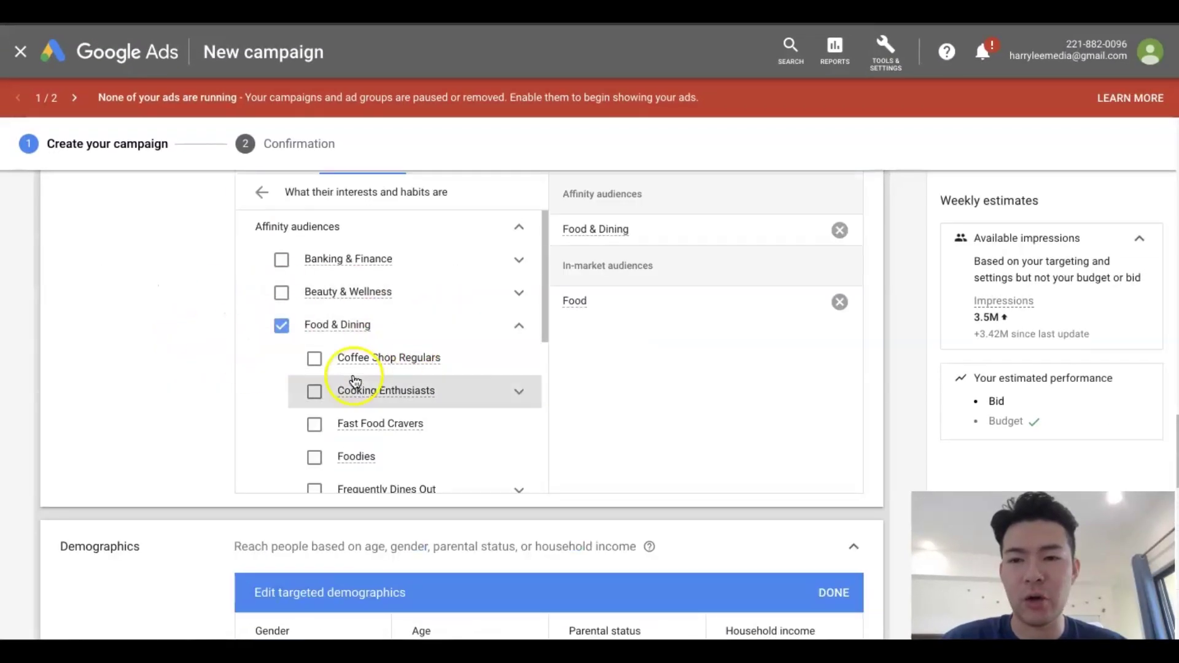
{"action": "scroll", "coordinate": [211, 429], "scroll_direction": "down", "scroll_amount": 15}
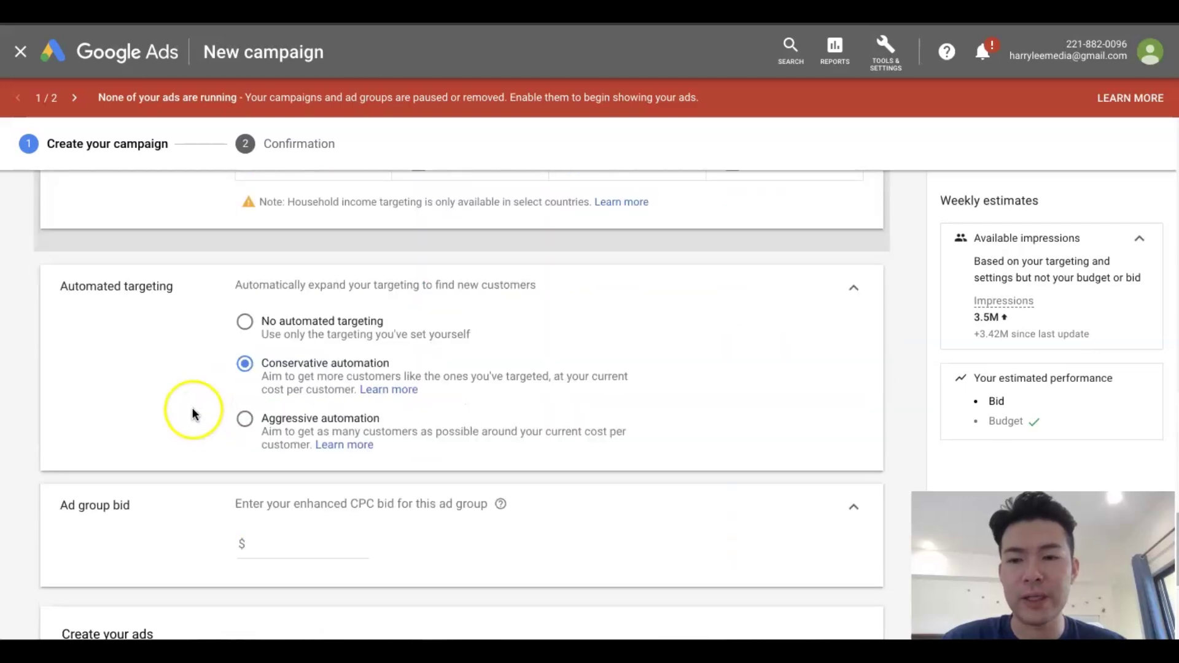
{"action": "scroll", "coordinate": [156, 396], "scroll_direction": "down", "scroll_amount": 3}
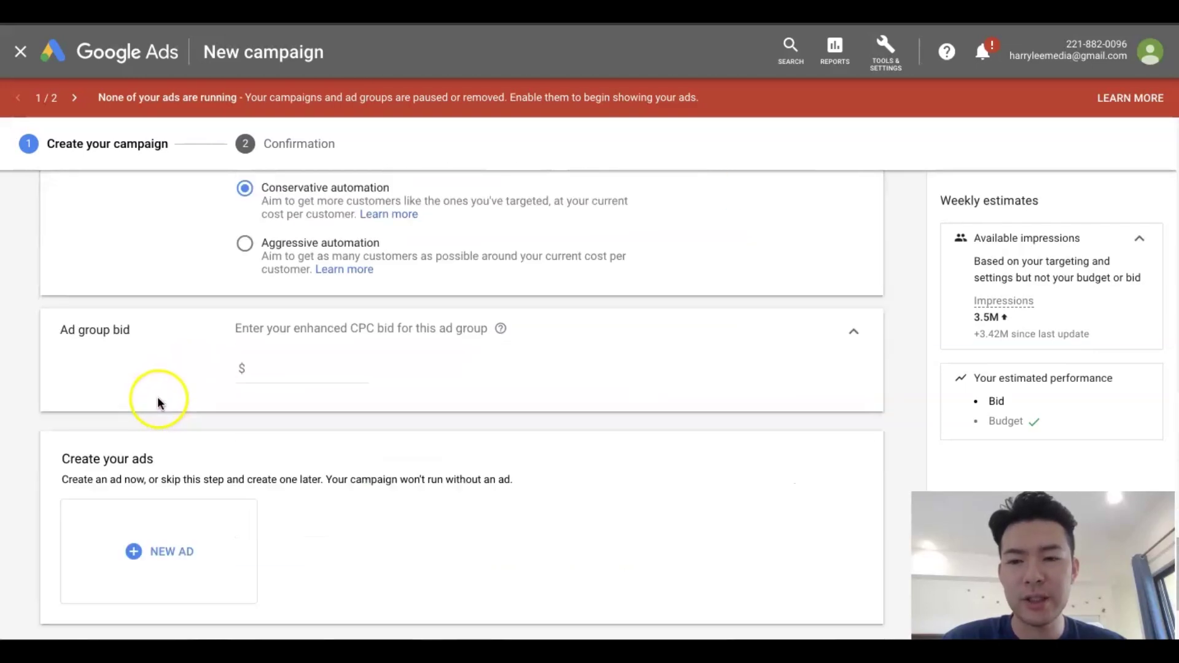
{"action": "scroll", "coordinate": [162, 393], "scroll_direction": "up", "scroll_amount": 2}
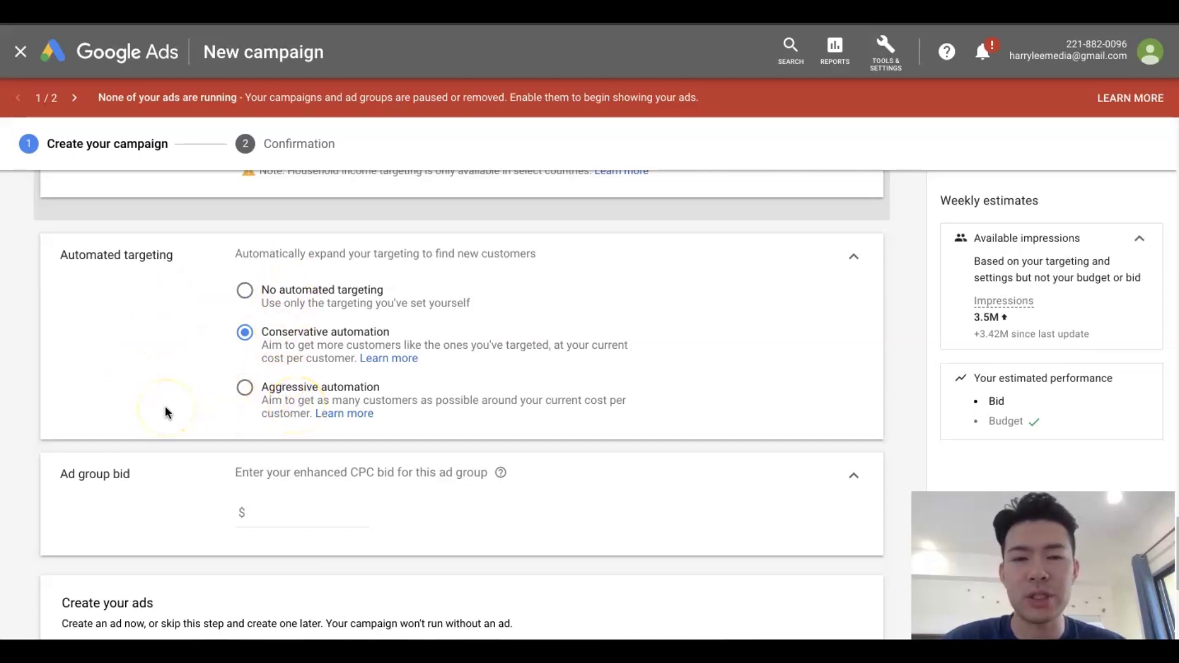
{"action": "left_click", "coordinate": [245, 290]}
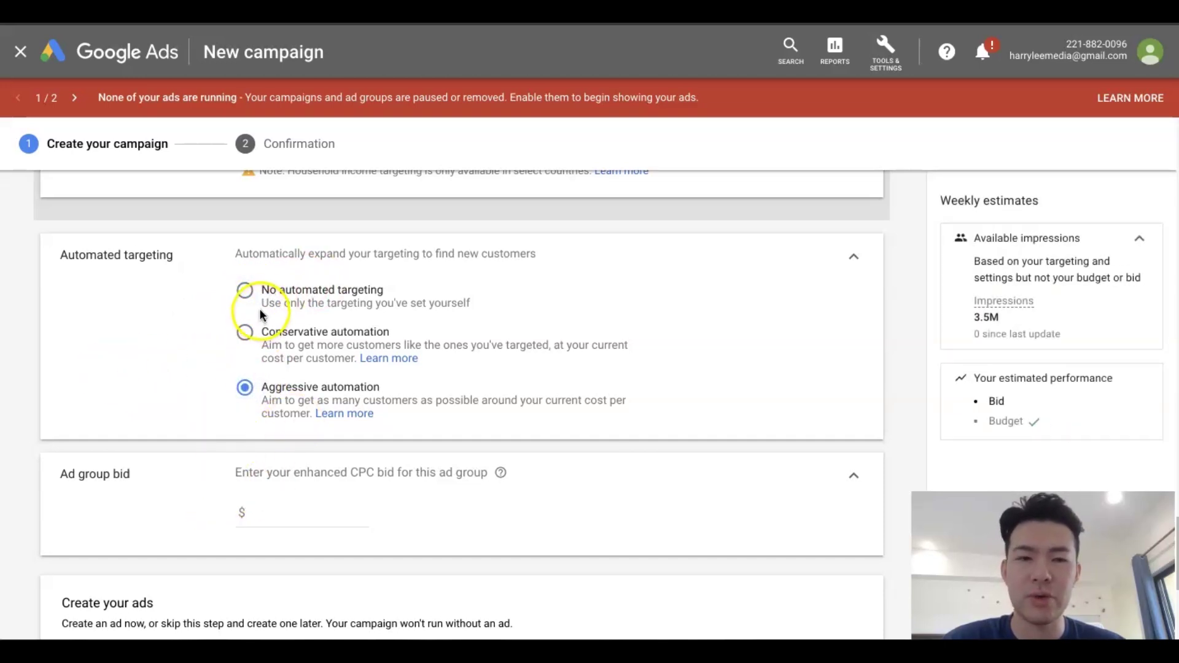
{"action": "left_click", "coordinate": [246, 333]}
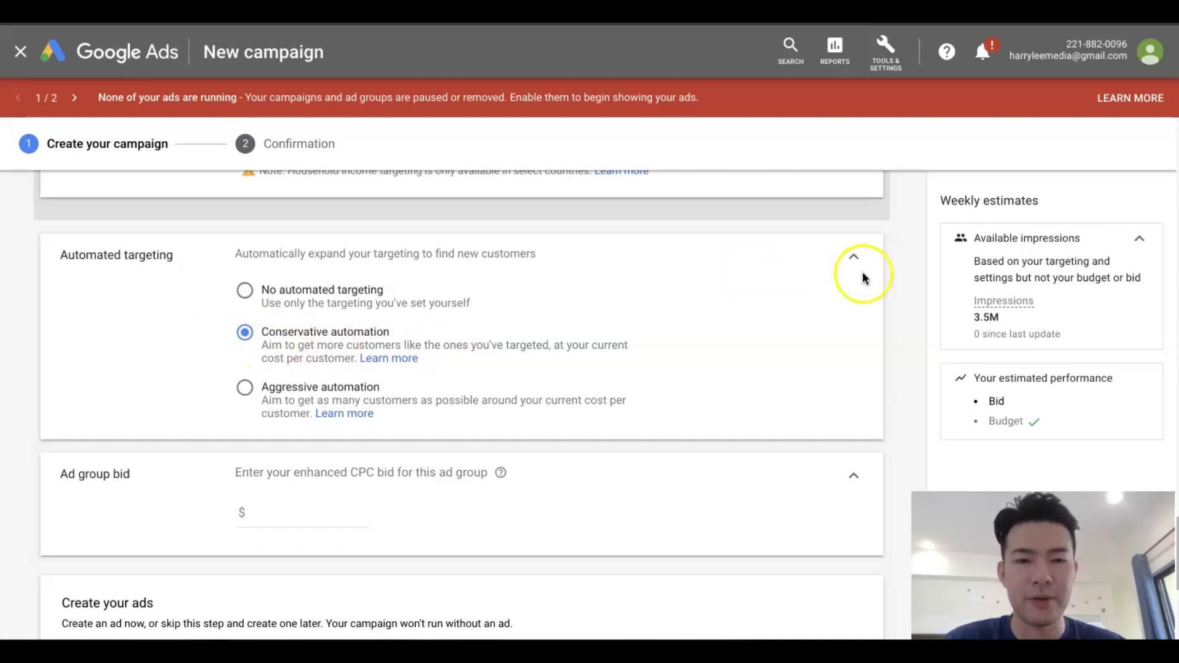
- Set the ad group's enhanced CPC bid to $0.60
{"action": "scroll", "coordinate": [602, 422], "scroll_direction": "down", "scroll_amount": 5}
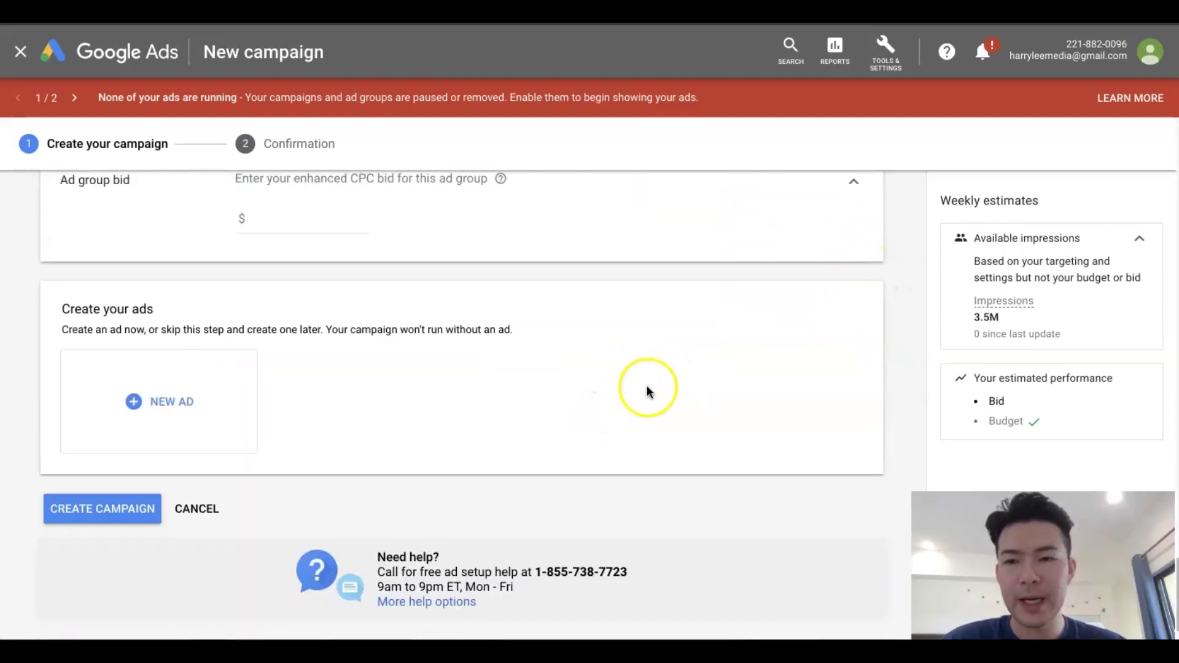
{"action": "scroll", "coordinate": [647, 389], "scroll_direction": "up", "scroll_amount": 1}
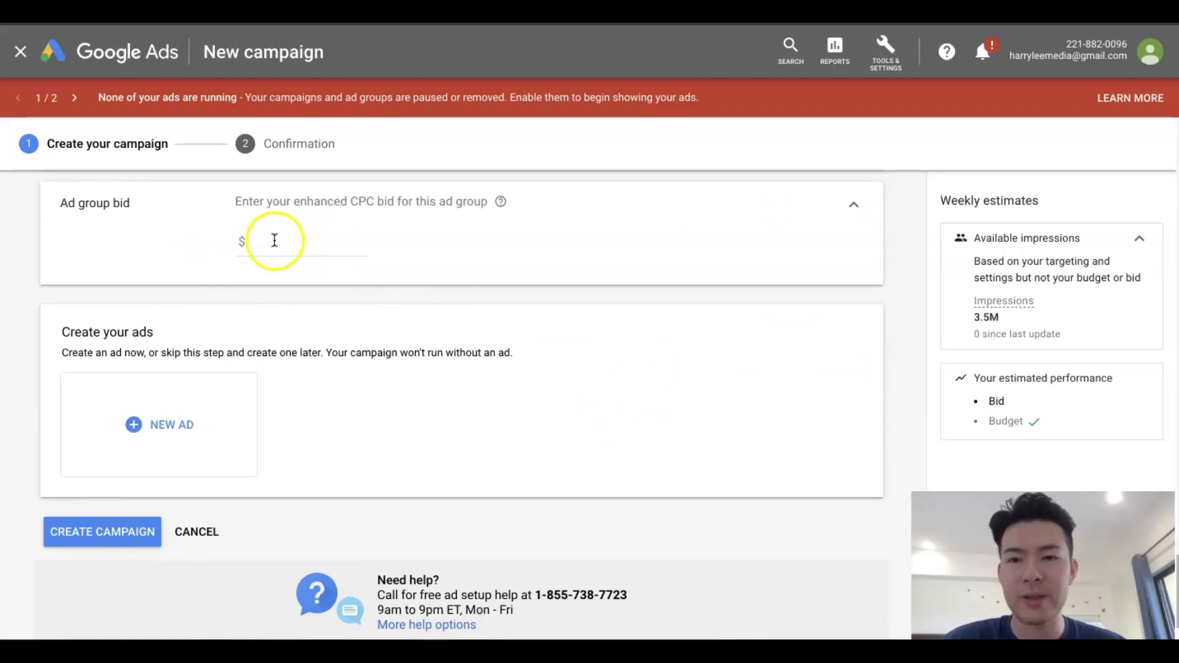
{"action": "left_click", "coordinate": [322, 239]}
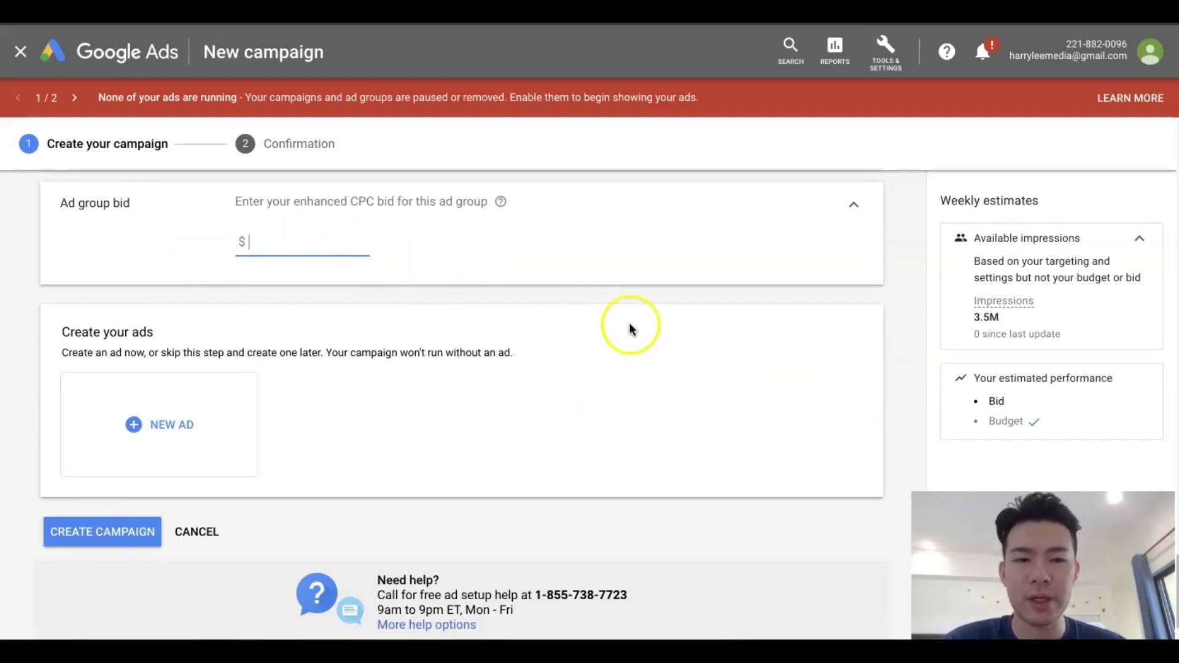
{"action": "scroll", "coordinate": [615, 346], "scroll_direction": "up", "scroll_amount": 1}
{"action": "type", "text": "0.8"}
{"action": "key", "text": "BackSpace"}
{"action": "key", "text": "BackSpace"}
{"action": "key", "text": "BackSpace"}
{"action": "type", "text": "60"}
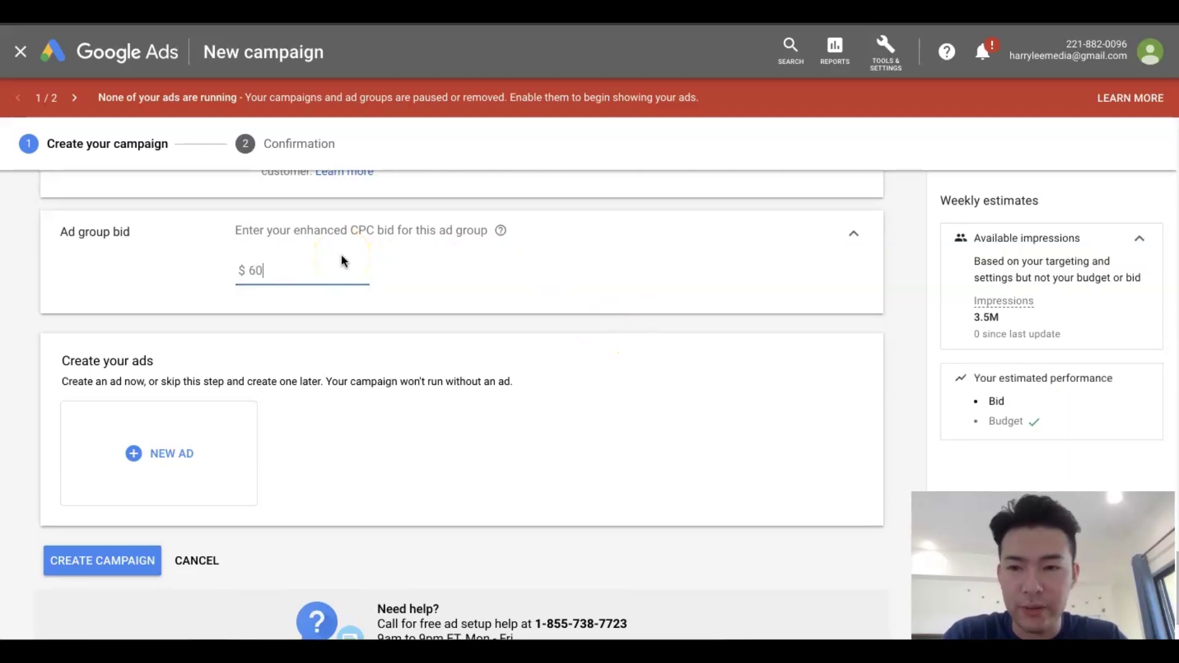
{"action": "left_click", "coordinate": [342, 230]}
{"action": "key", "text": "BackSpace"}
{"action": "key", "text": "BackSpace"}
{"action": "type", "text": "0l6"}
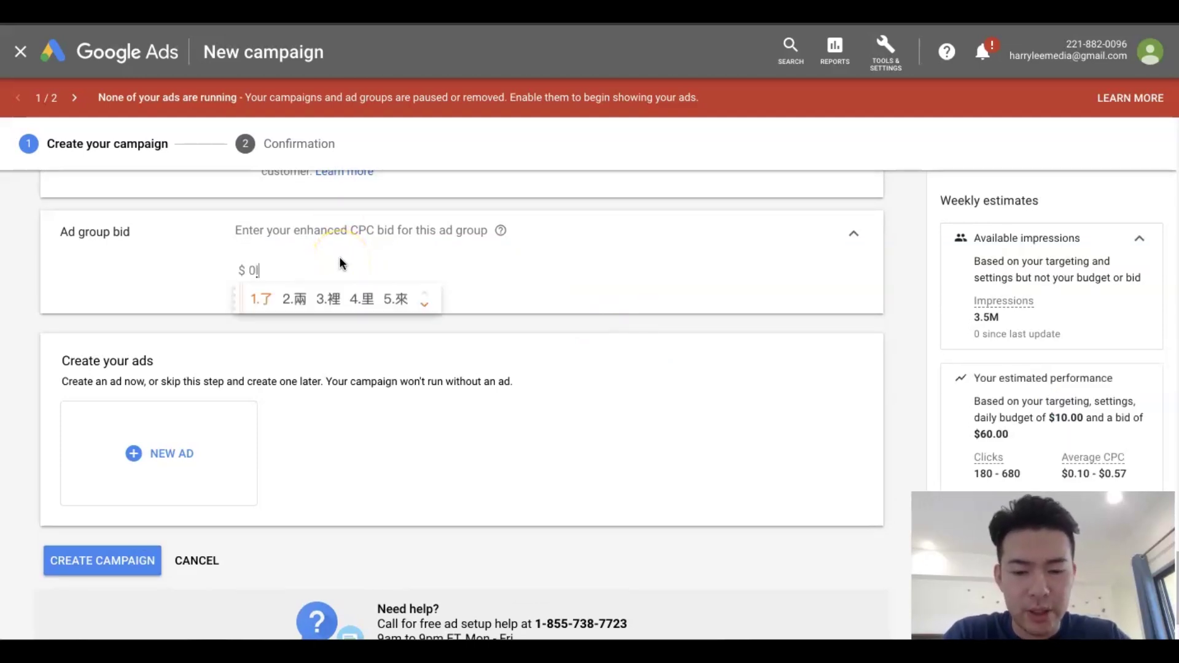
{"action": "key", "text": "BackSpace"}
{"action": "key", "text": "BackSpace"}
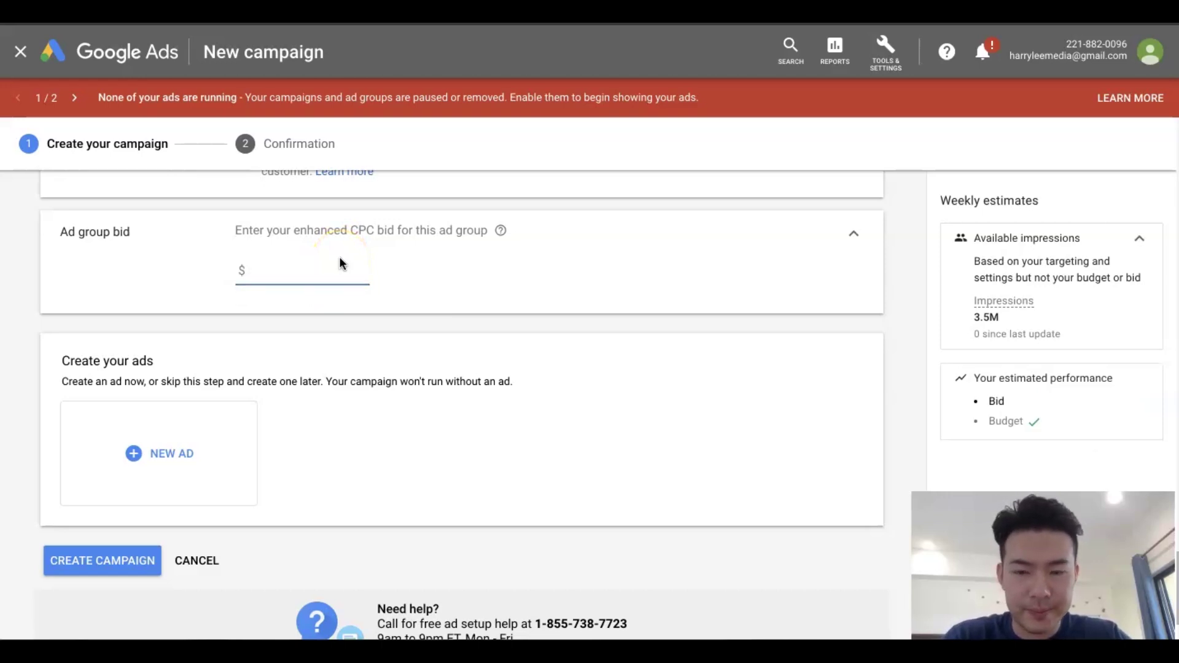
{"action": "type", "text": ".60"}
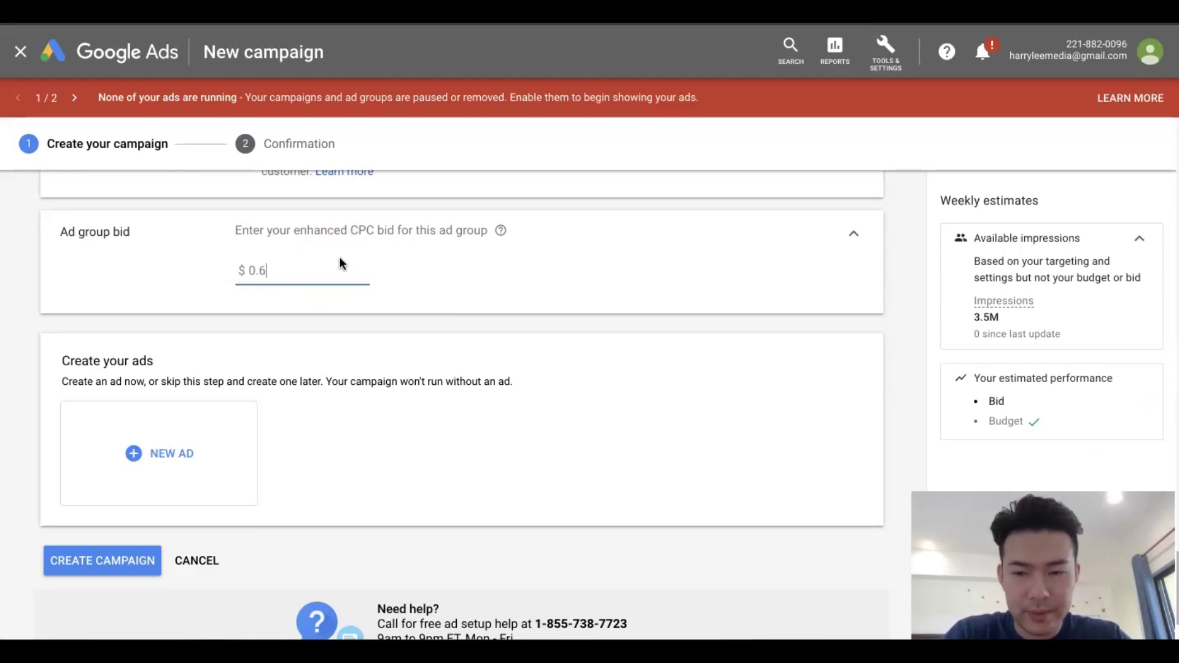
{"action": "left_click", "coordinate": [555, 313]}
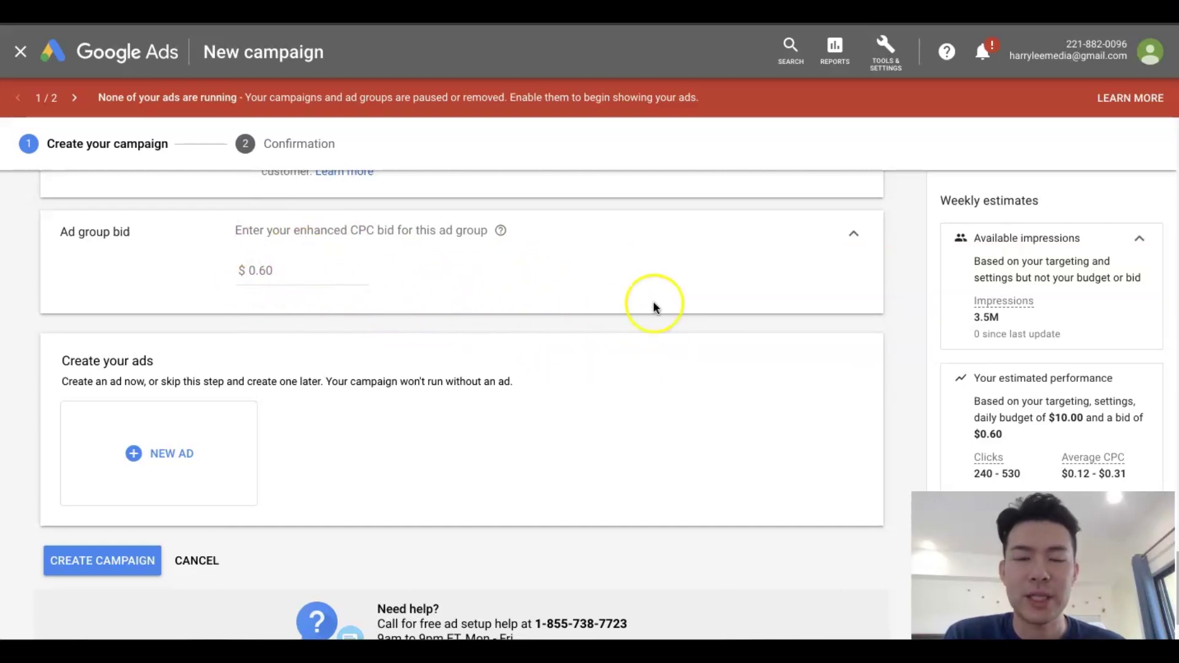
- Start a new ad with the Upload Gmail ads option and review the image ad's text fields, logo asset and file upload area
{"action": "scroll", "coordinate": [730, 307], "scroll_direction": "down", "scroll_amount": 1}
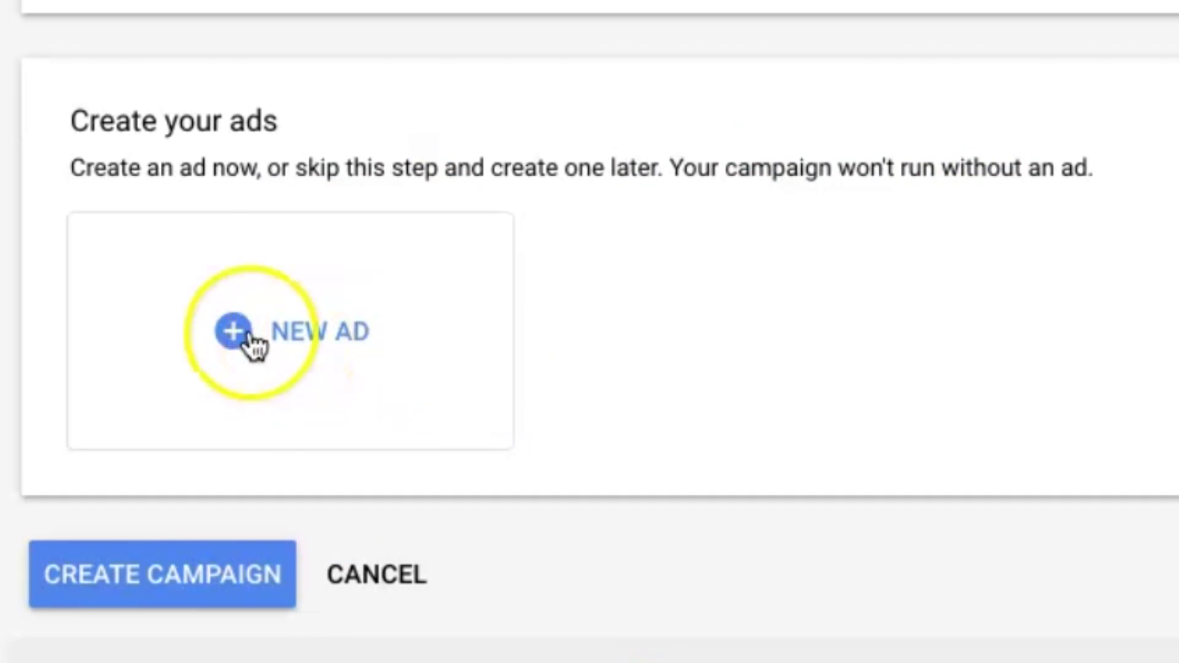
{"action": "left_click", "coordinate": [290, 334]}
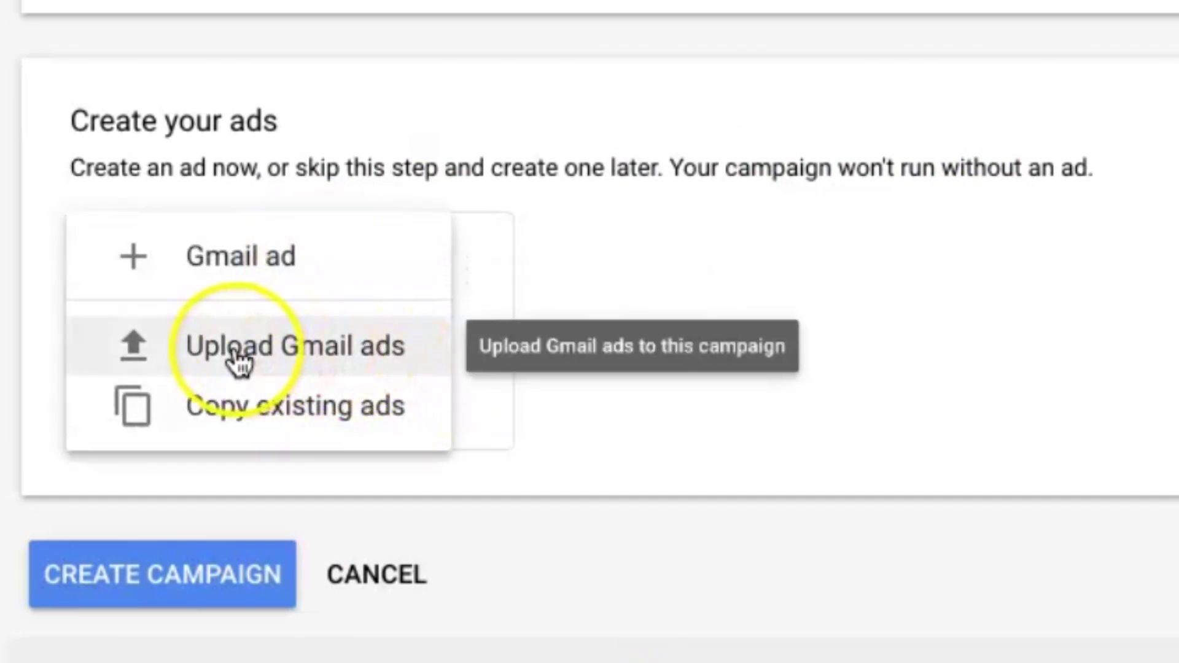
{"action": "left_click", "coordinate": [316, 355]}
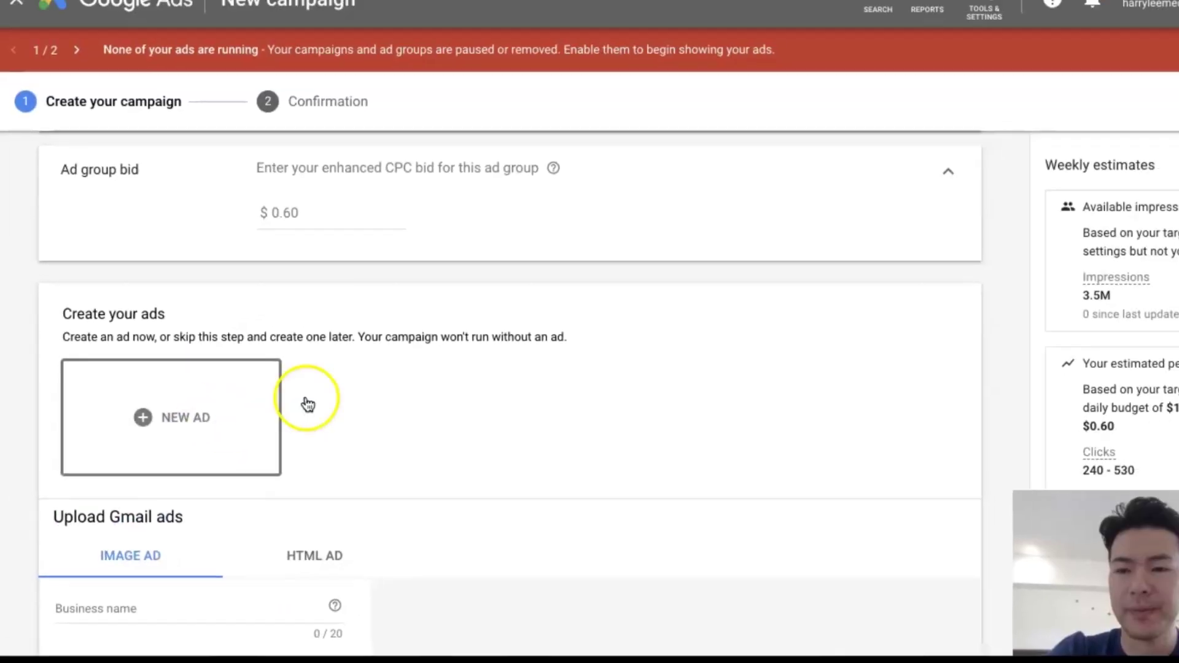
{"action": "scroll", "coordinate": [449, 399], "scroll_direction": "down", "scroll_amount": 5}
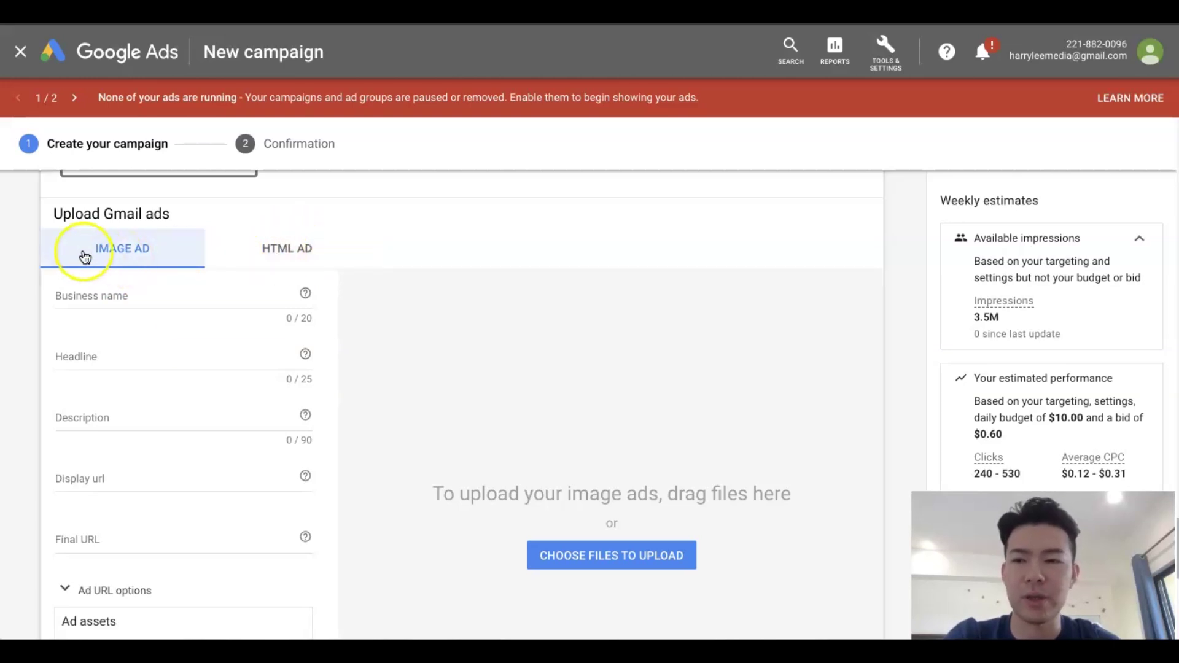
{"action": "scroll", "coordinate": [627, 437], "scroll_direction": "down", "scroll_amount": 2}
{"action": "left_click", "coordinate": [623, 441]}
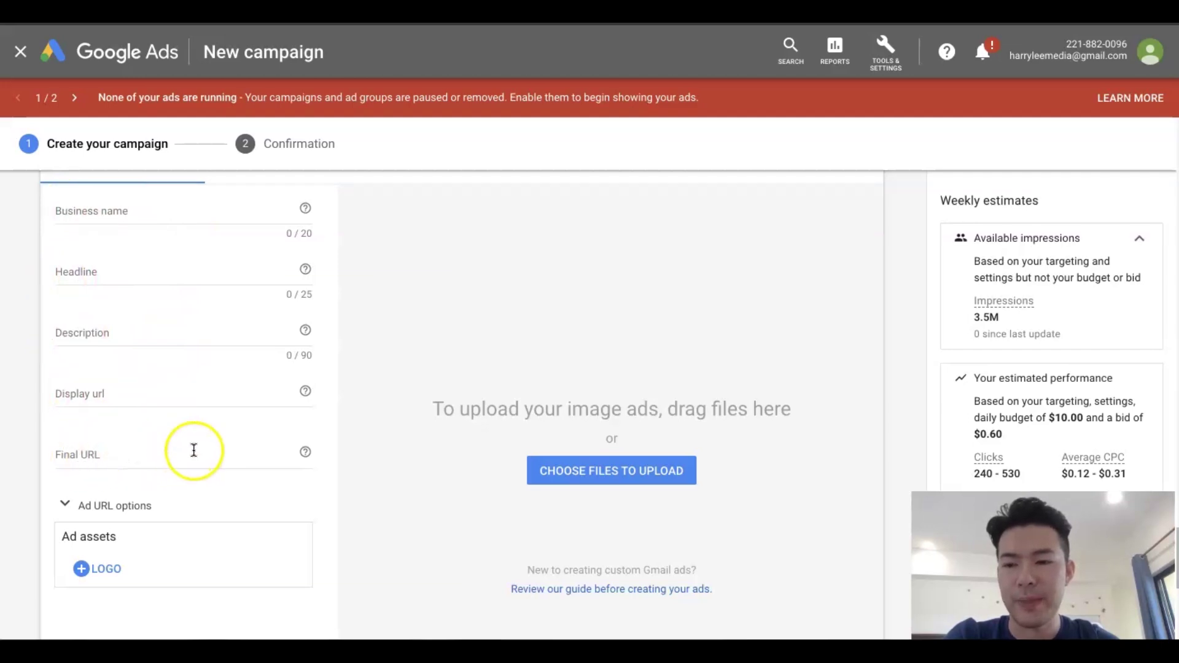
{"action": "scroll", "coordinate": [98, 522], "scroll_direction": "down", "scroll_amount": 2}
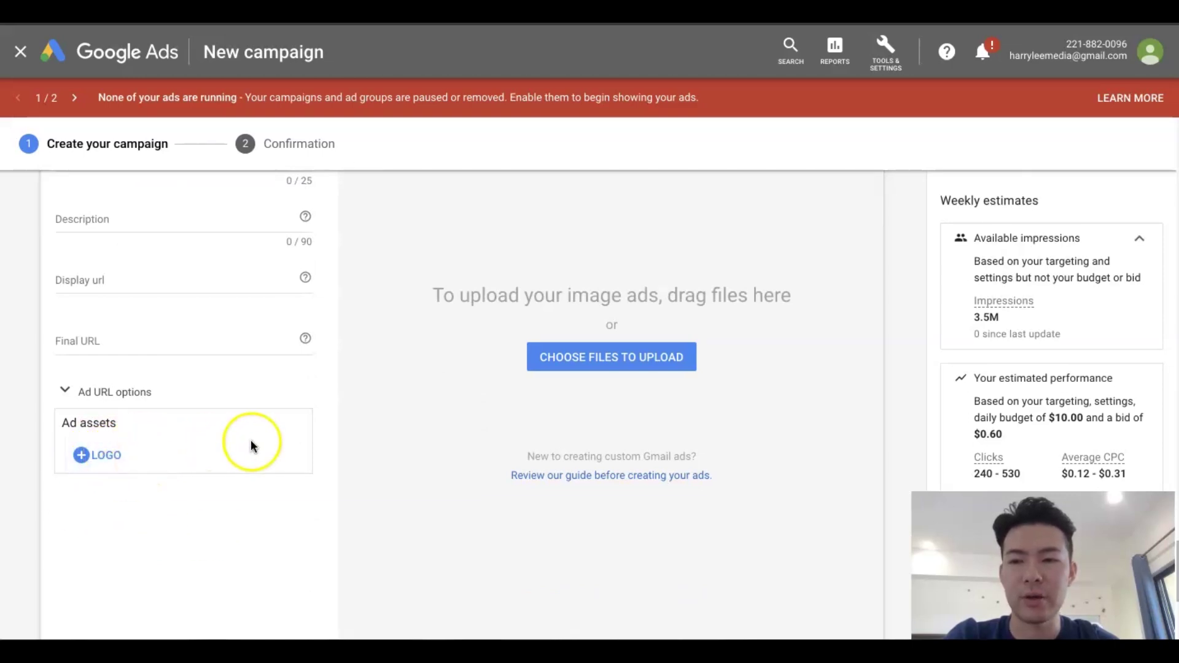
{"action": "scroll", "coordinate": [252, 442], "scroll_direction": "up", "scroll_amount": 2}
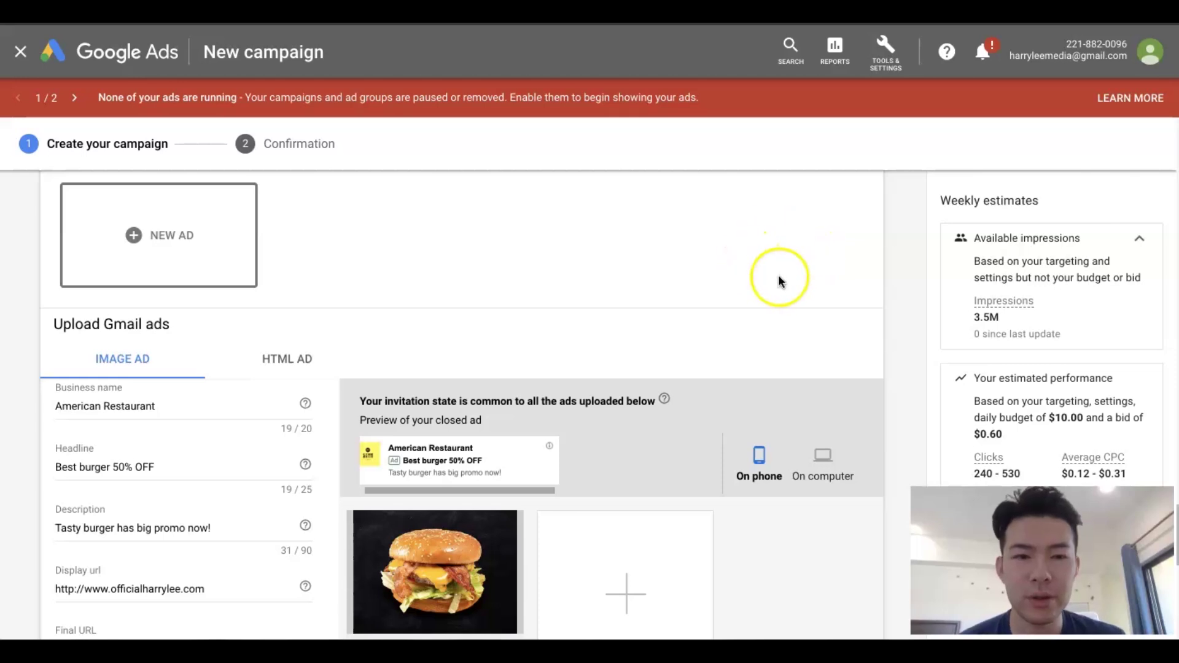
- Check the burger image ad's texts, URLs and logo, and preview the closed ad as it appears on a computer
{"action": "scroll", "coordinate": [784, 279], "scroll_direction": "down", "scroll_amount": 3}
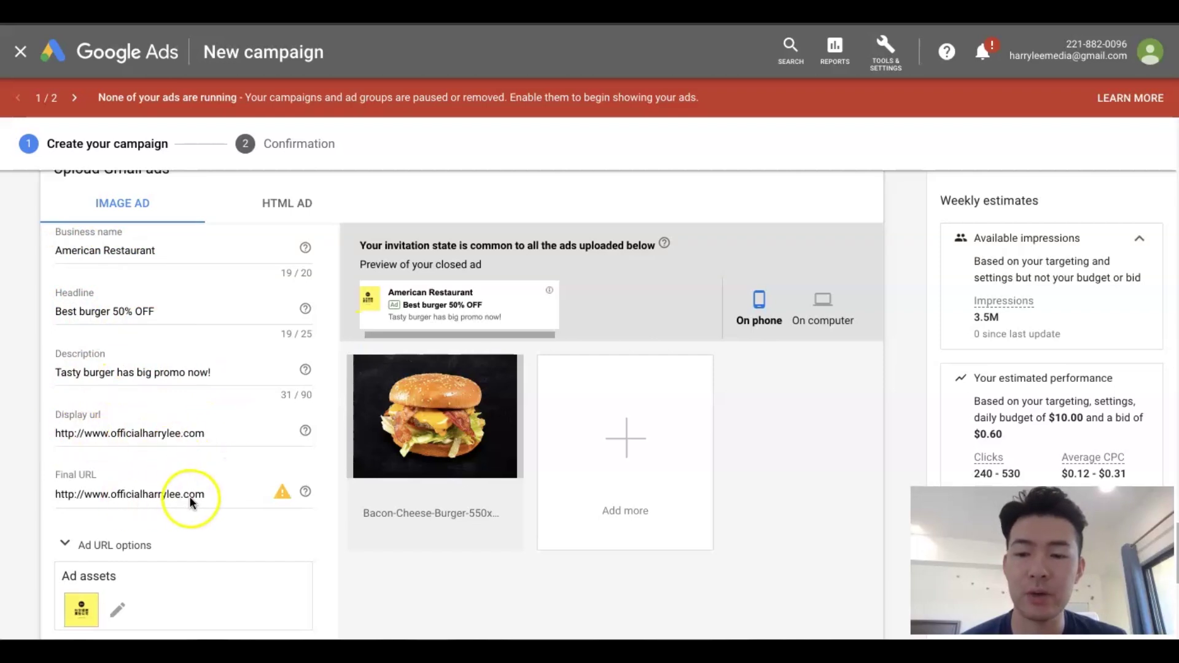
{"action": "scroll", "coordinate": [225, 517], "scroll_direction": "down", "scroll_amount": 2}
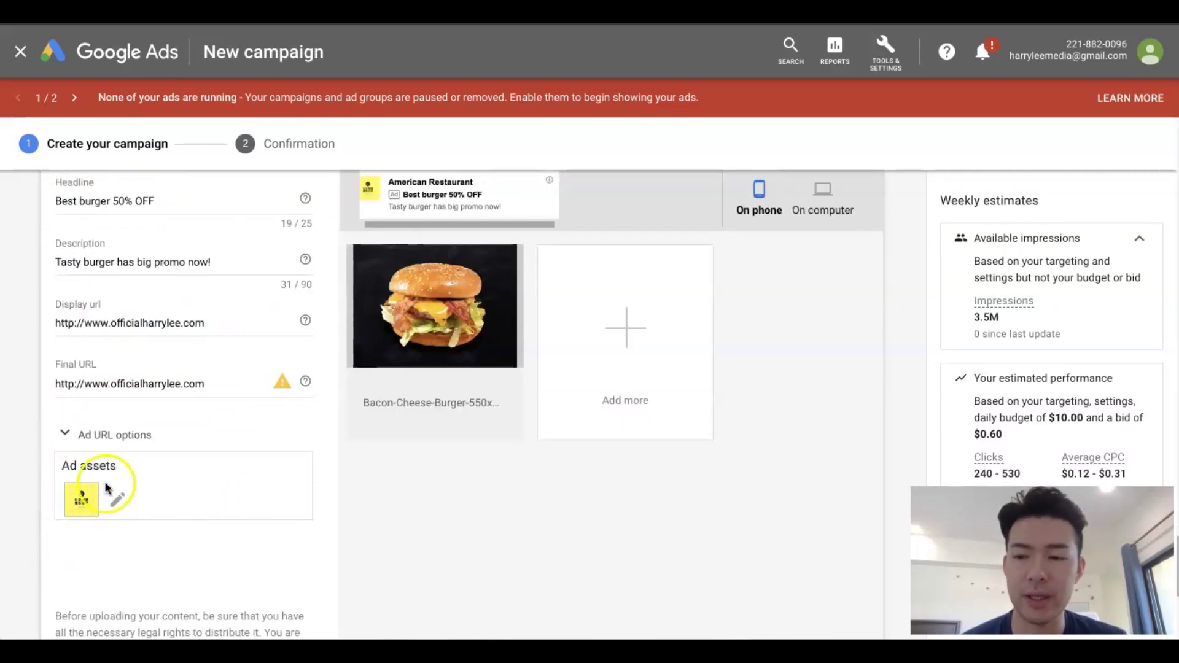
{"action": "scroll", "coordinate": [381, 492], "scroll_direction": "up", "scroll_amount": 2}
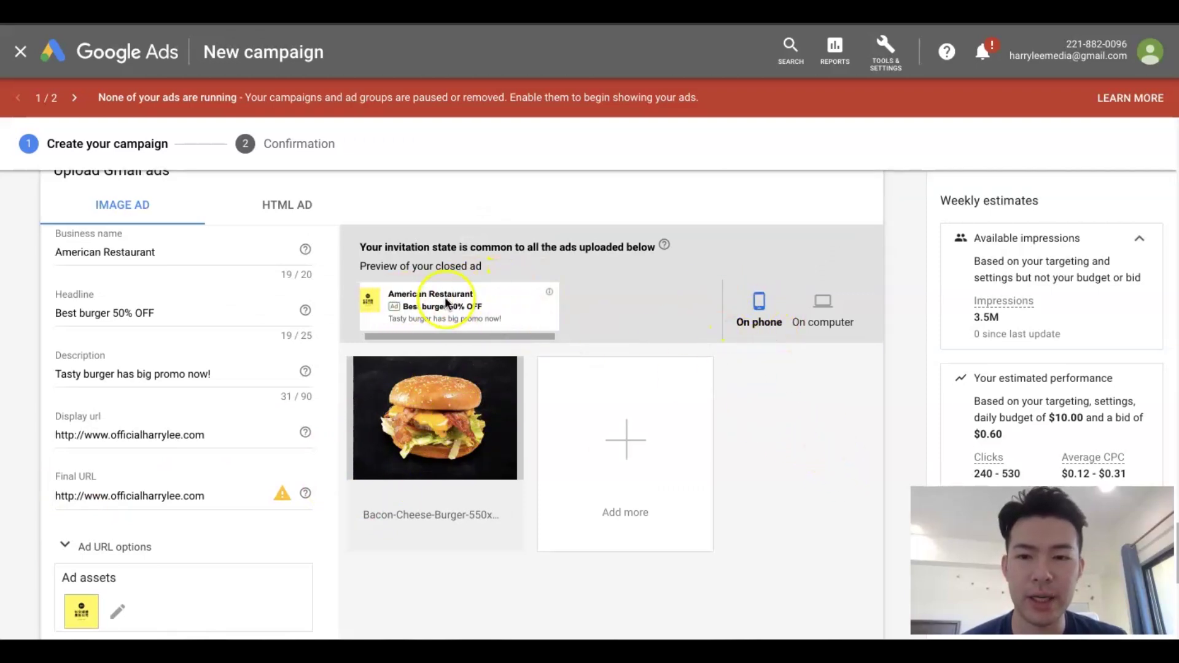
{"action": "left_click", "coordinate": [825, 303]}
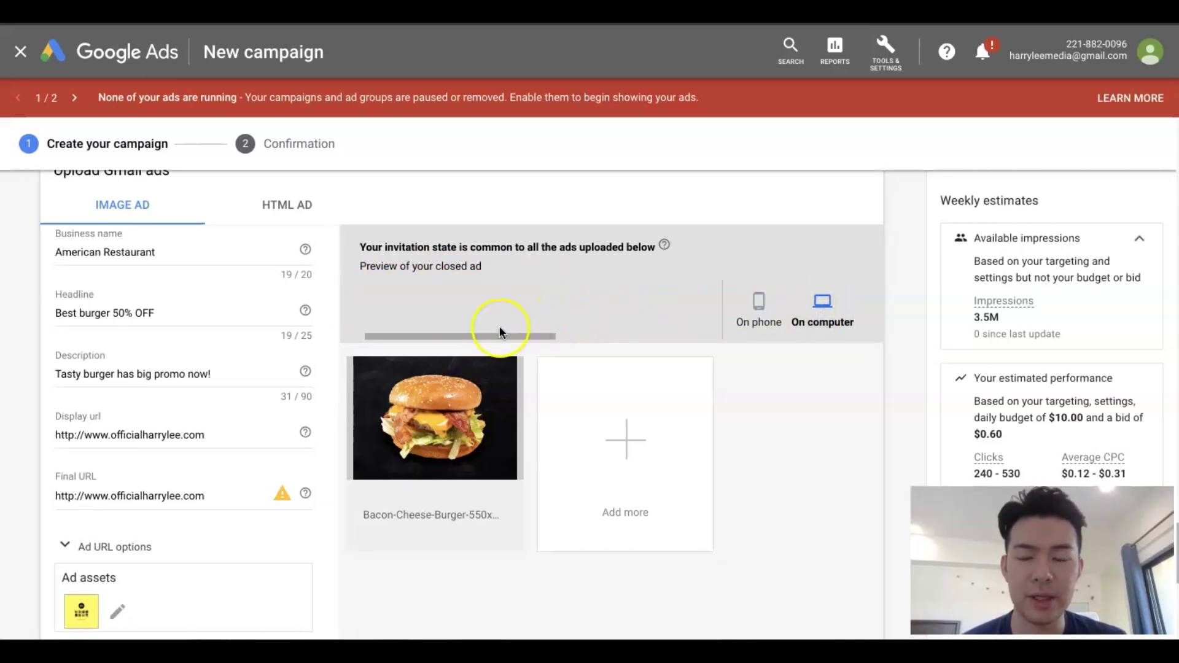
{"action": "left_click_drag", "start_coordinate": [468, 336], "coordinate": [442, 332]}
{"action": "mouse_move", "coordinate": [501, 371]}
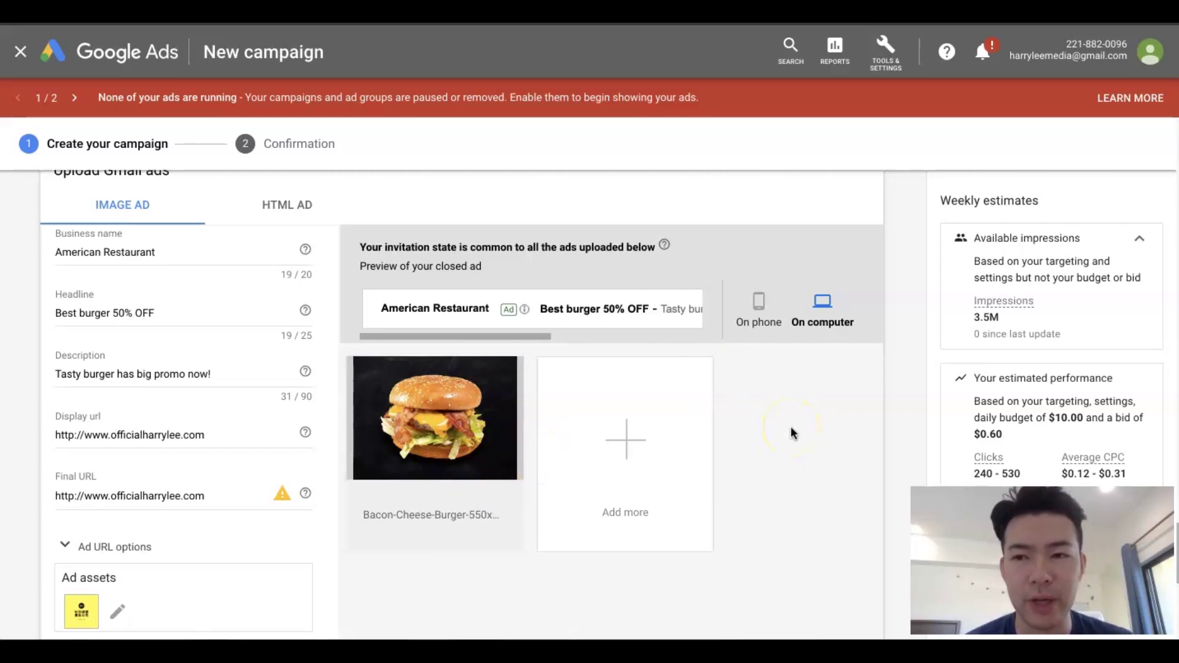
- Add the burger image ad to the ad group and create the campaign
{"action": "scroll", "coordinate": [792, 430], "scroll_direction": "down", "scroll_amount": 9}
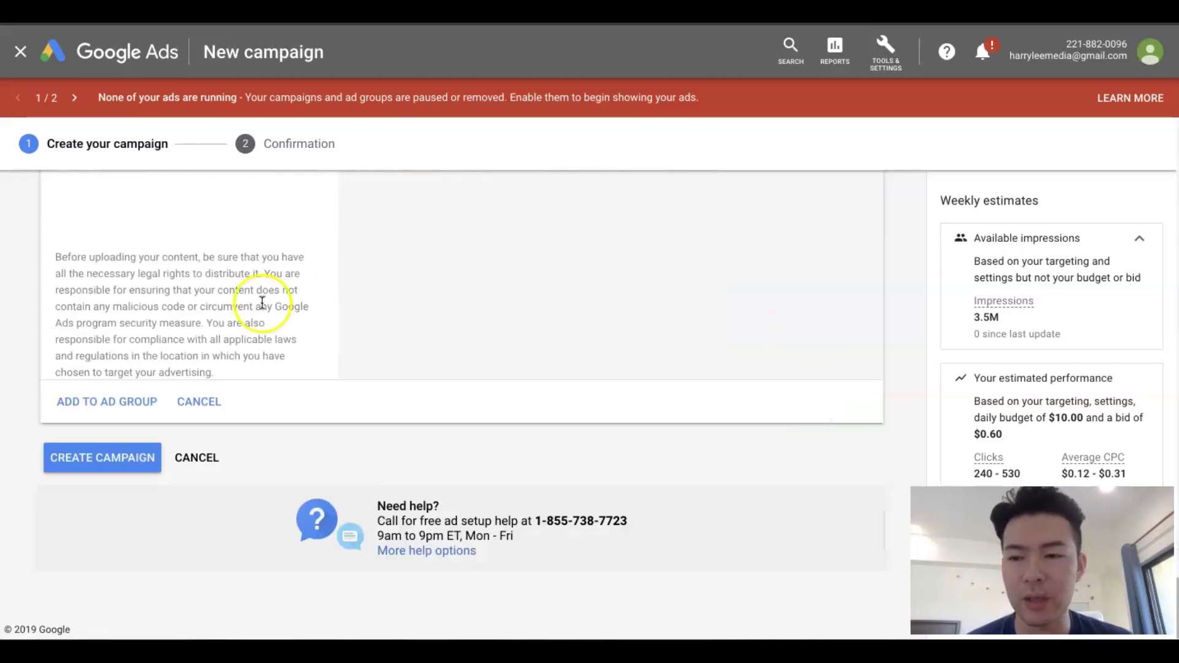
{"action": "left_click", "coordinate": [112, 403]}
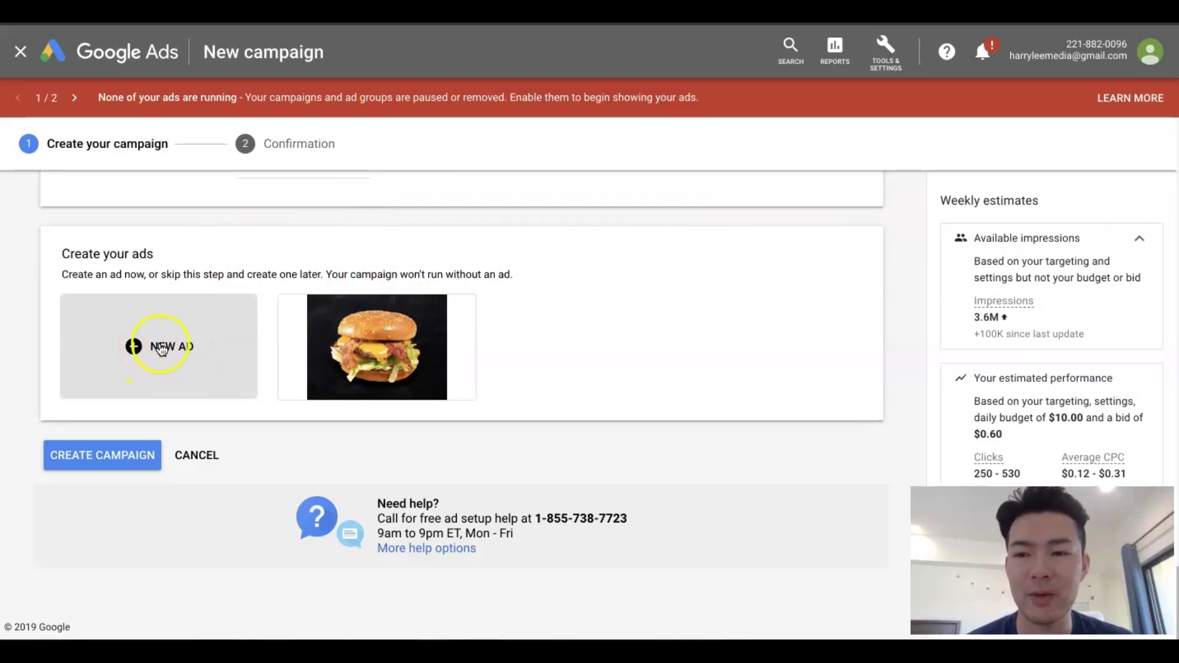
{"action": "mouse_move", "coordinate": [396, 353]}
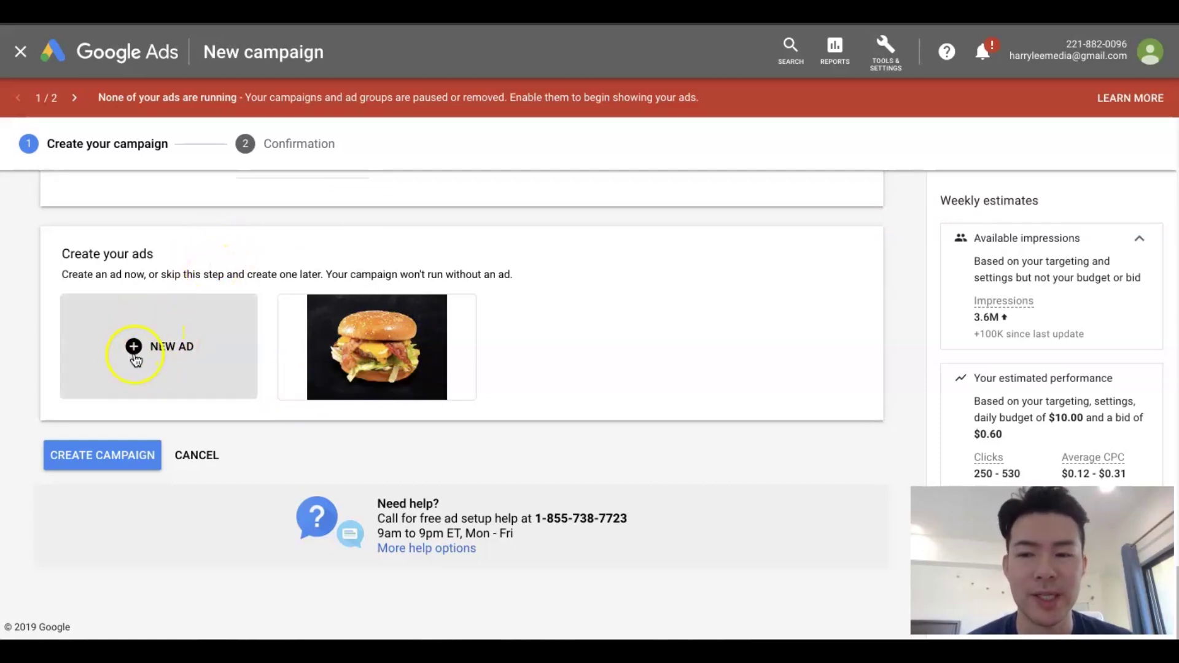
{"action": "mouse_move", "coordinate": [297, 376]}
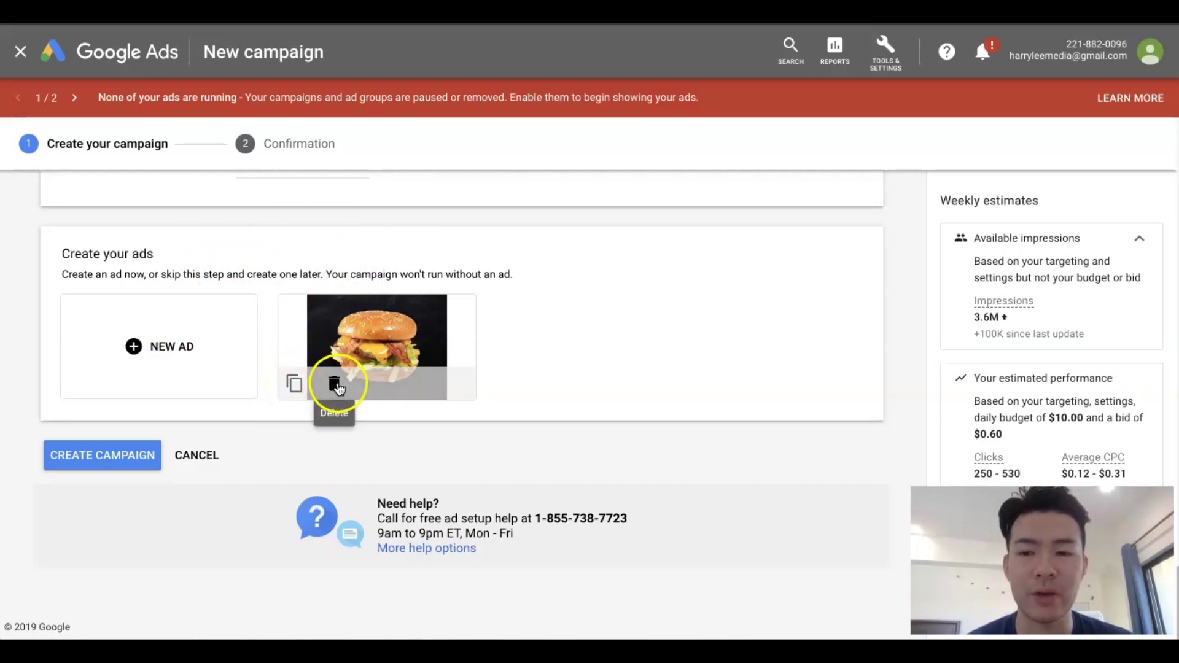
{"action": "left_click", "coordinate": [120, 441]}
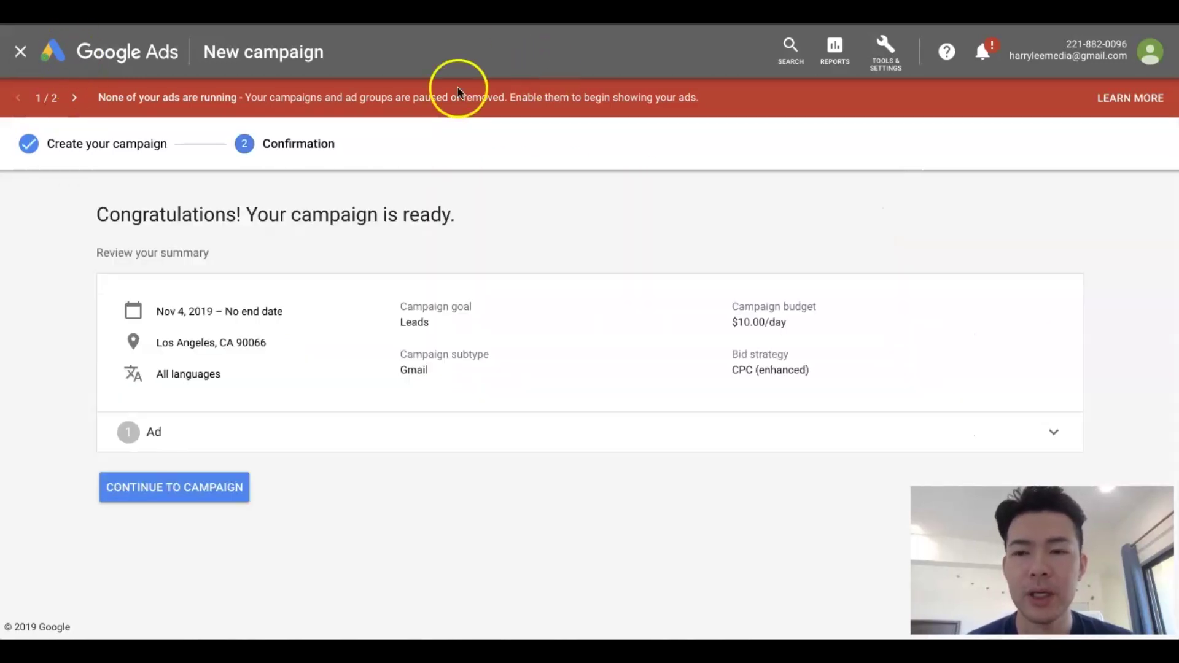